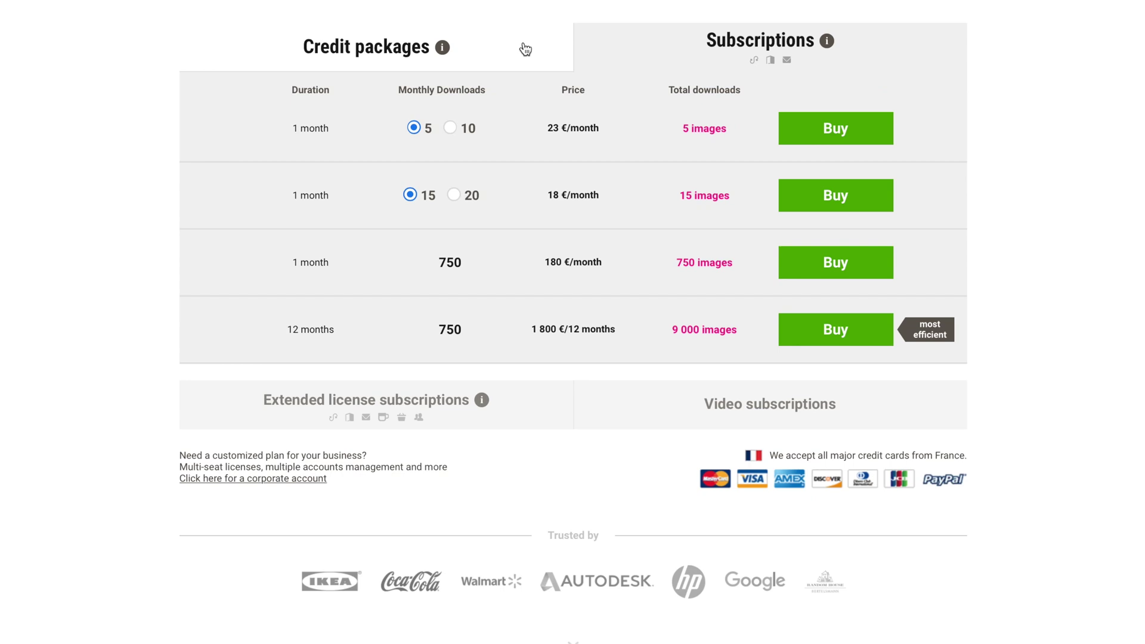
# Switch the pricing table to Credit packages, showing 11 credits for 13.31 € up to 2000 credits.
pyautogui.click(525, 49)
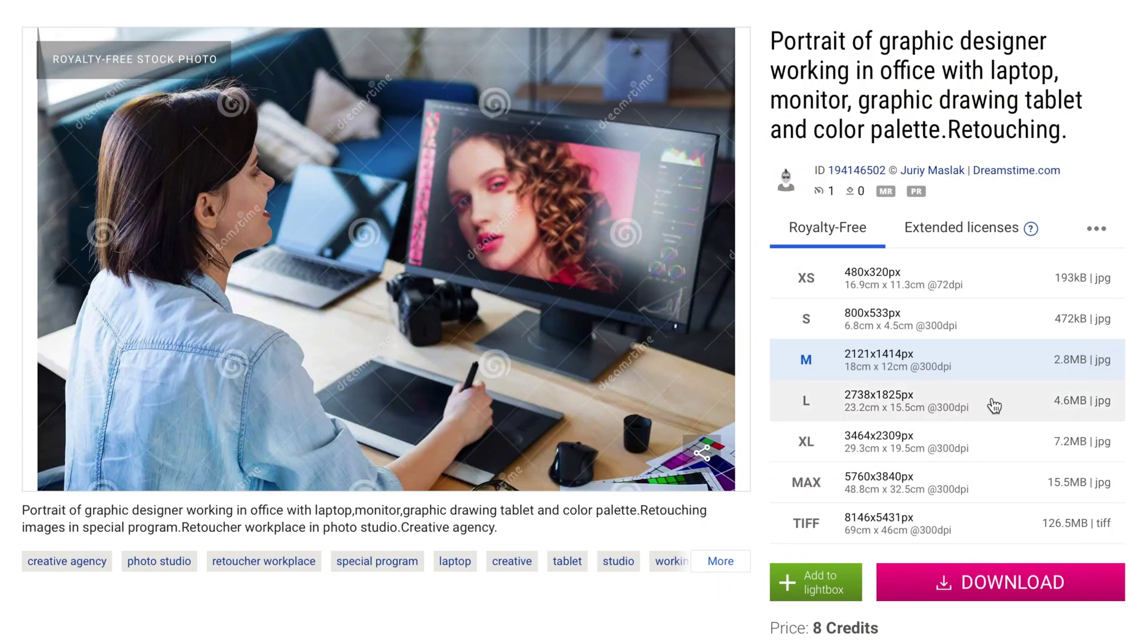
# Pick the designer portrait's XL size (3464x2309px, 9 credits) and view its extended licences.
pyautogui.click(1017, 407)
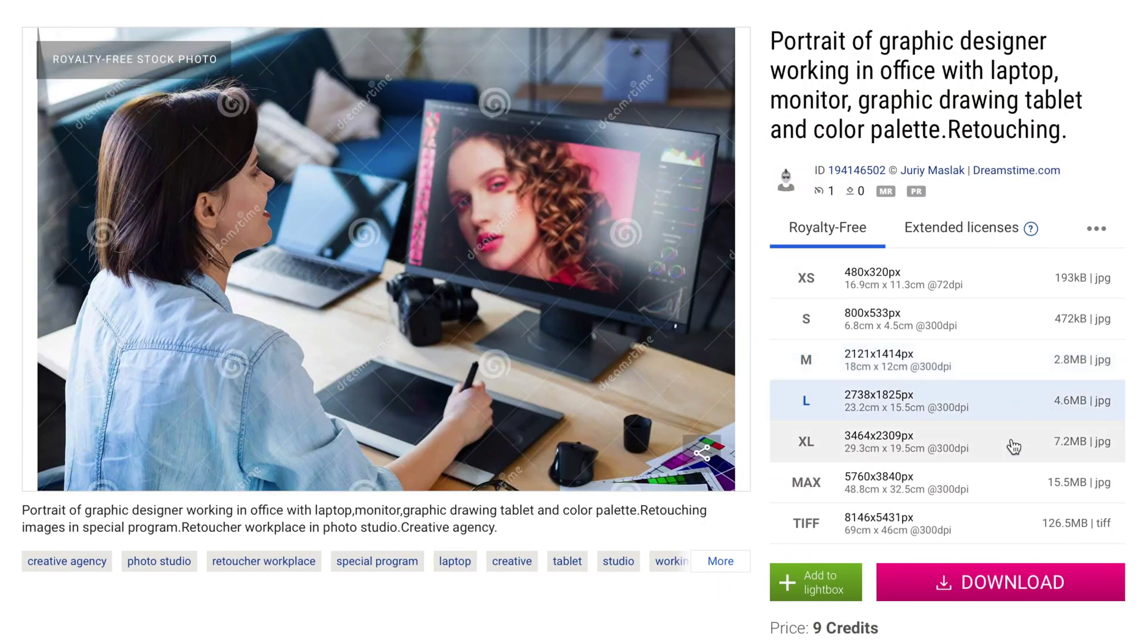
pyautogui.click(1014, 446)
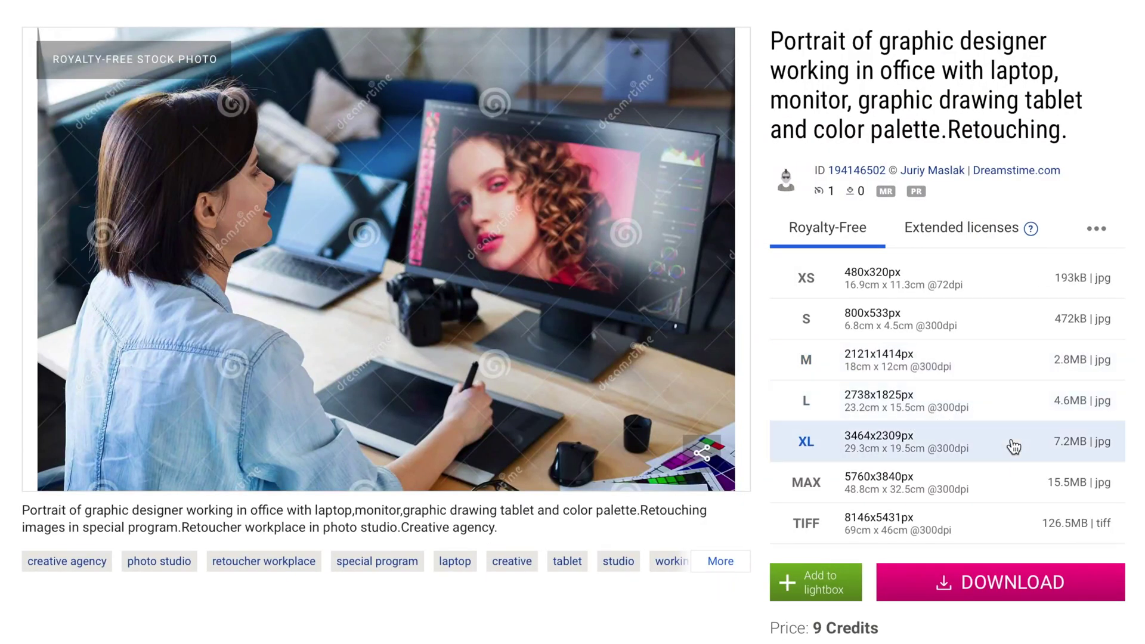
pyautogui.click(953, 230)
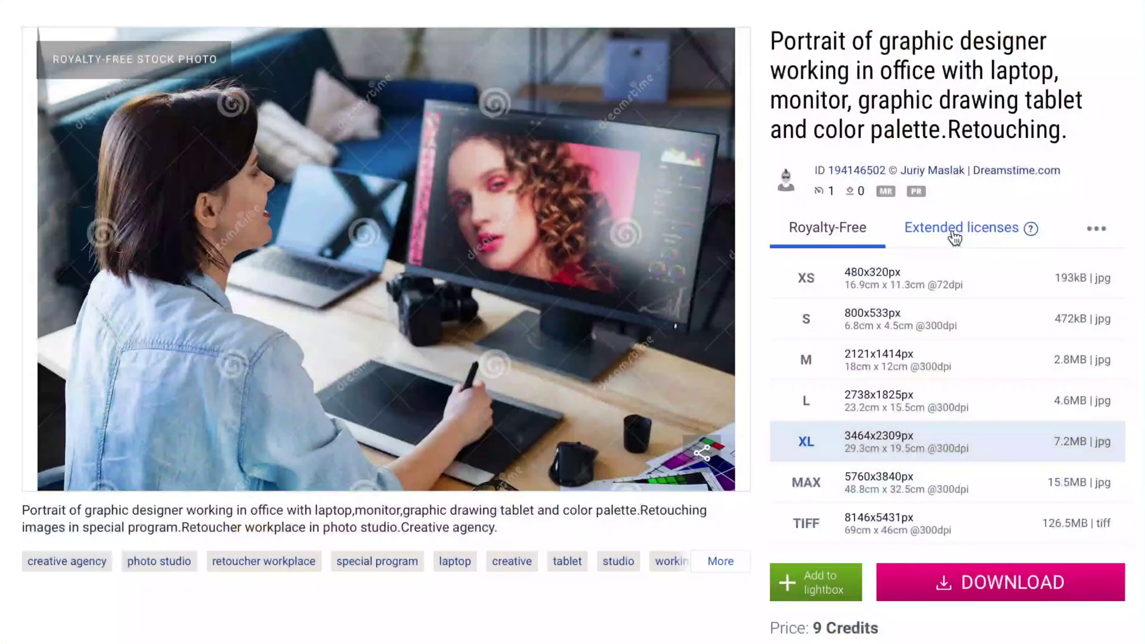
pyautogui.click(954, 236)
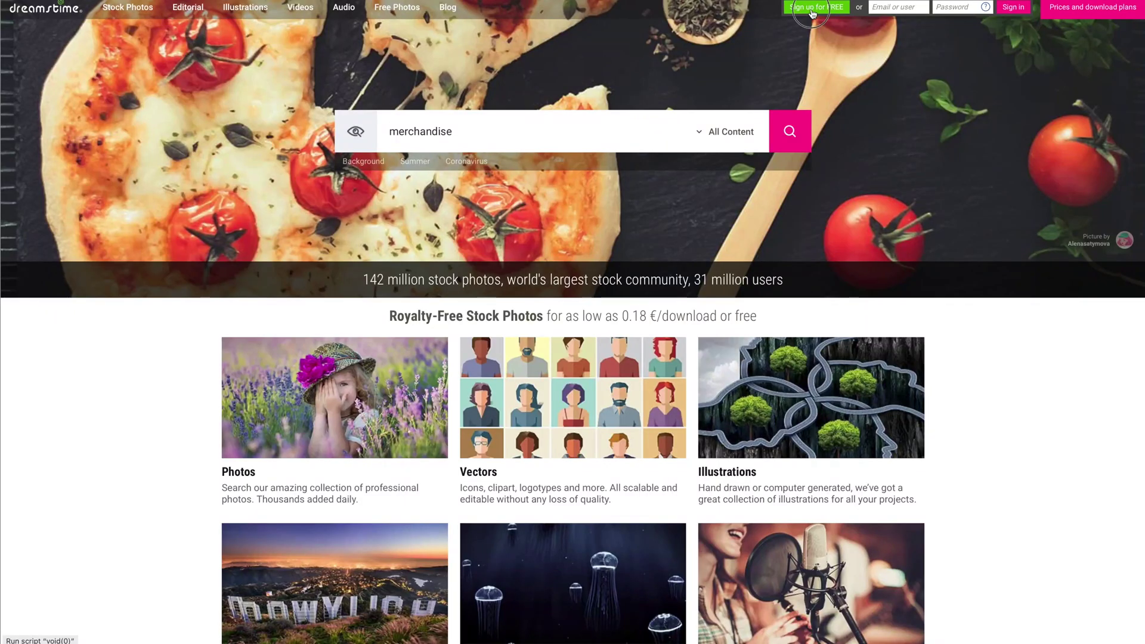
# Register a free account with the user's e-mail and a password, revealing the promo field first.
pyautogui.click(477, 30)
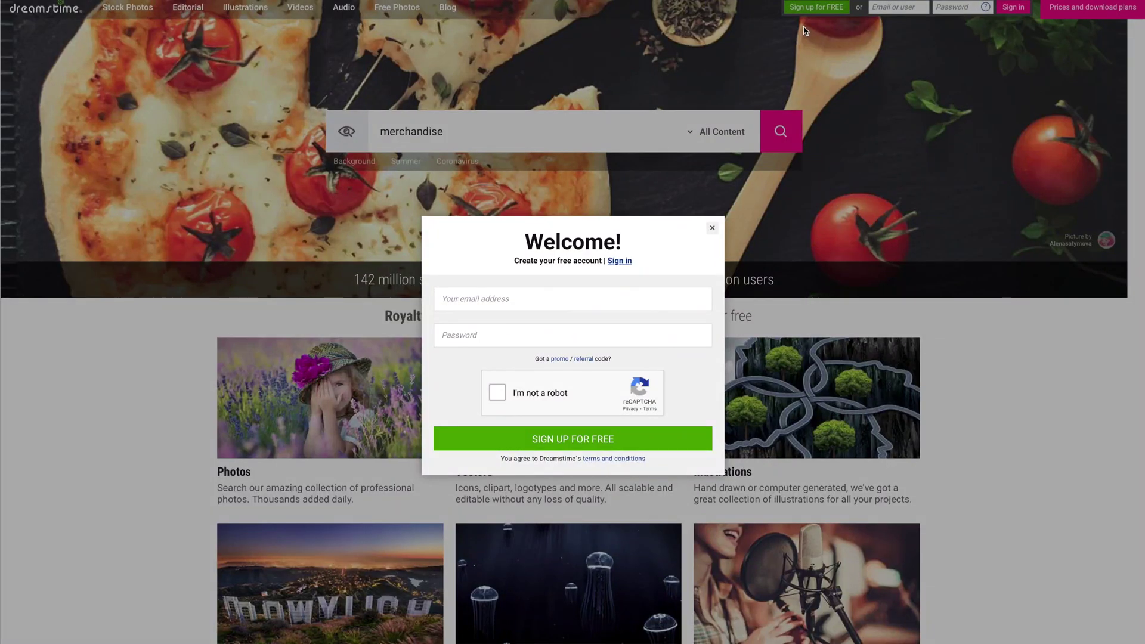
pyautogui.click(553, 303)
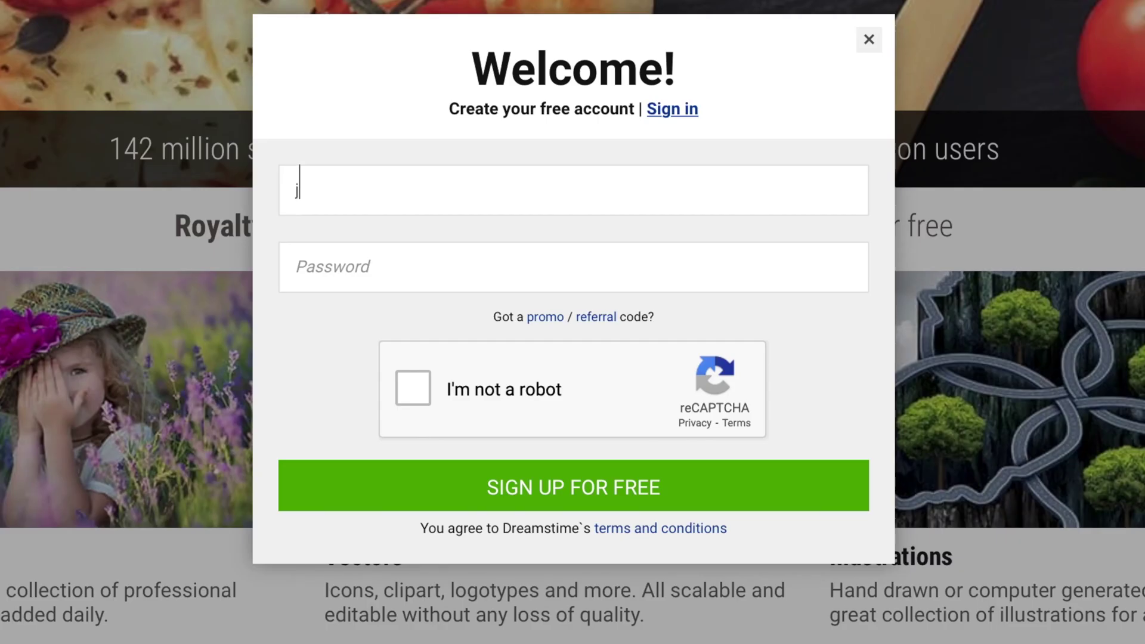
pyautogui.write('john.doe@')
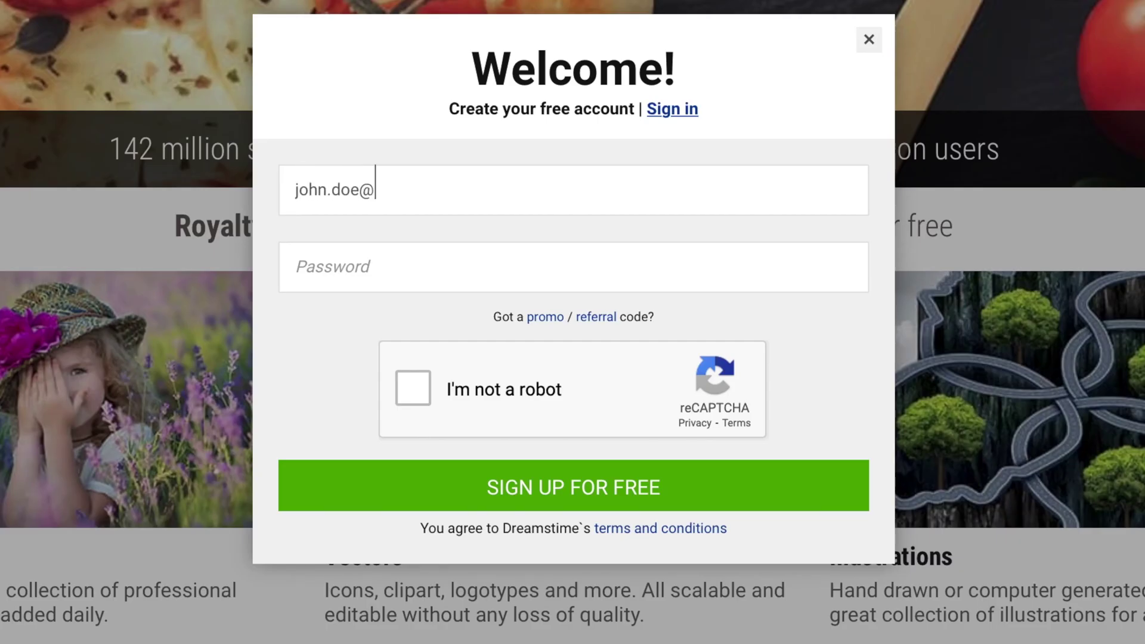
pyautogui.write('myemailaddress.com')
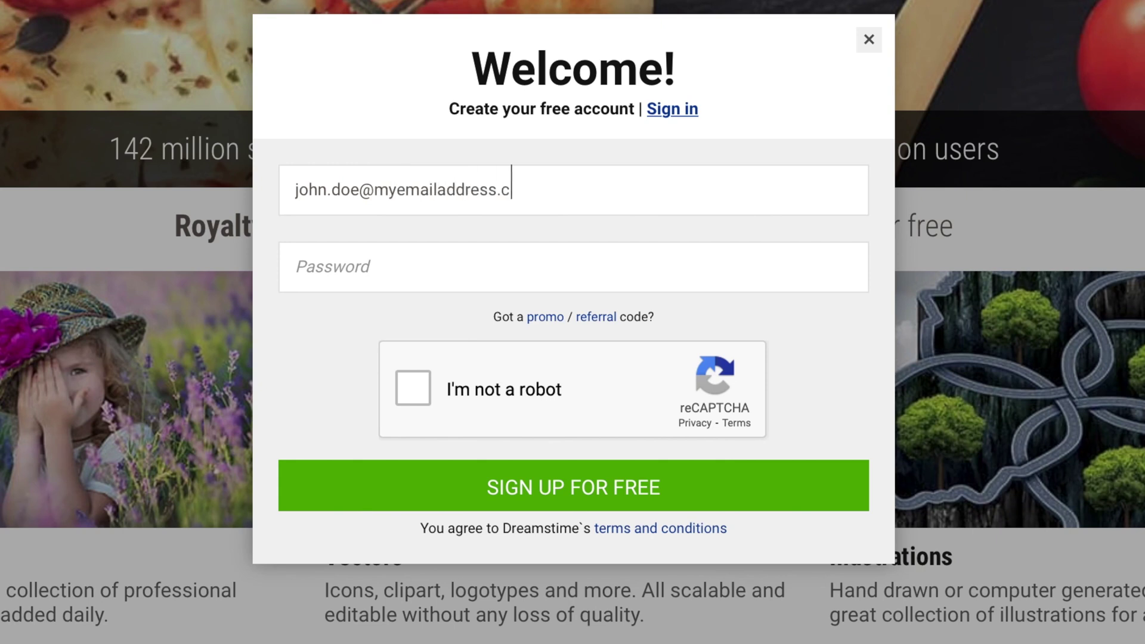
pyautogui.click(429, 260)
pyautogui.write('password')
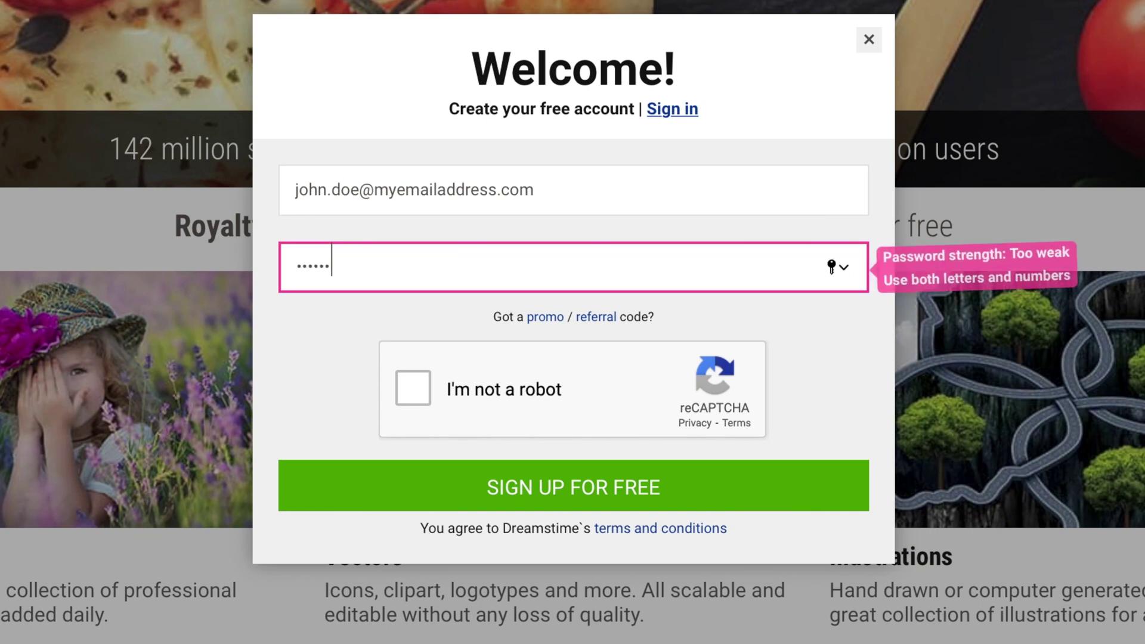
pyautogui.write('123456')
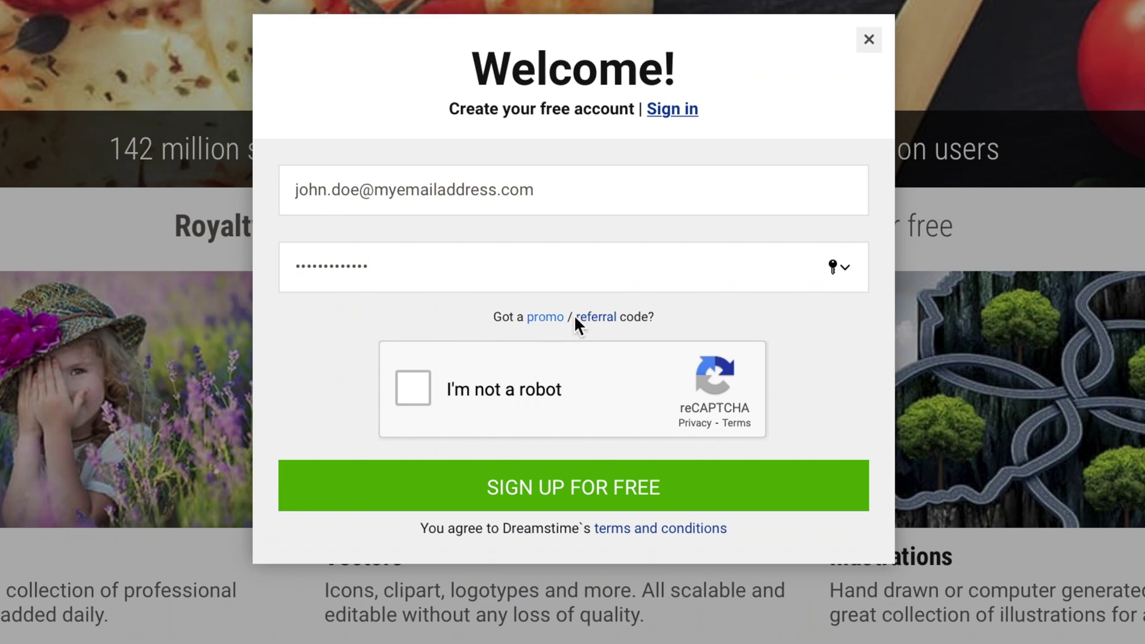
pyautogui.click(542, 317)
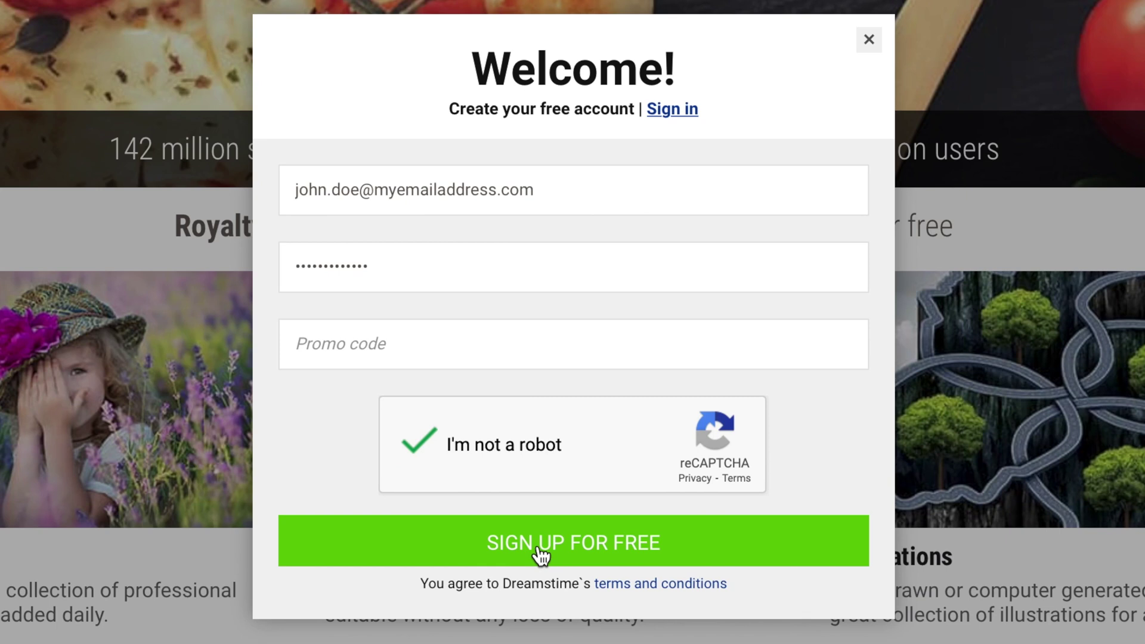
pyautogui.click(539, 550)
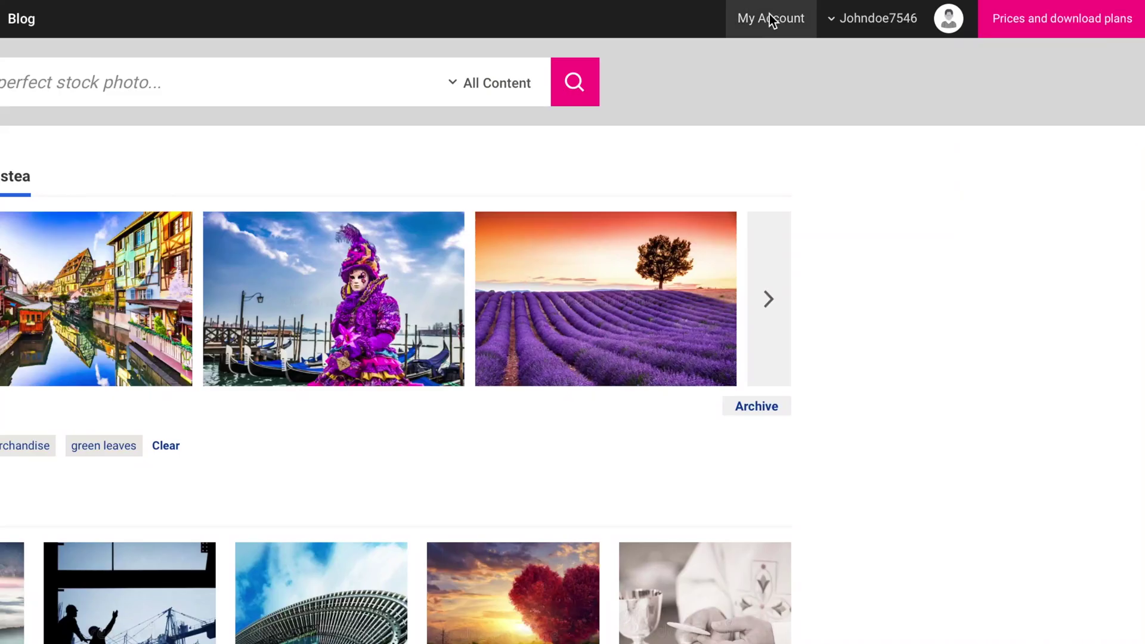
# Visit My Account and Edit profile, then compare Credit packages with Subscriptions on the pricing page.
pyautogui.click(908, 7)
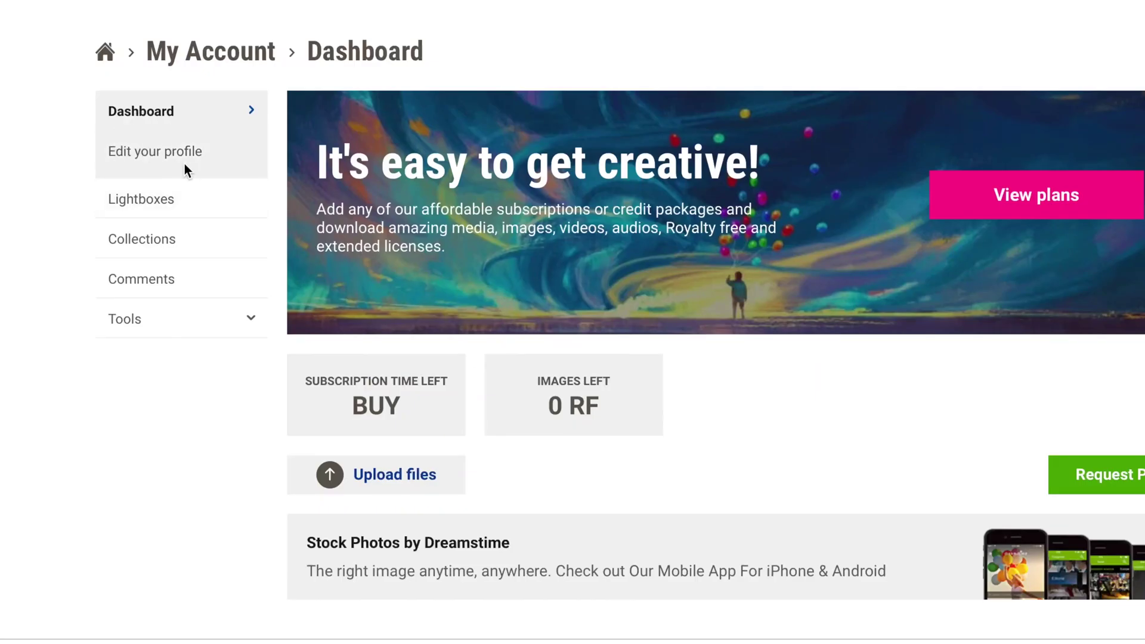
pyautogui.click(184, 163)
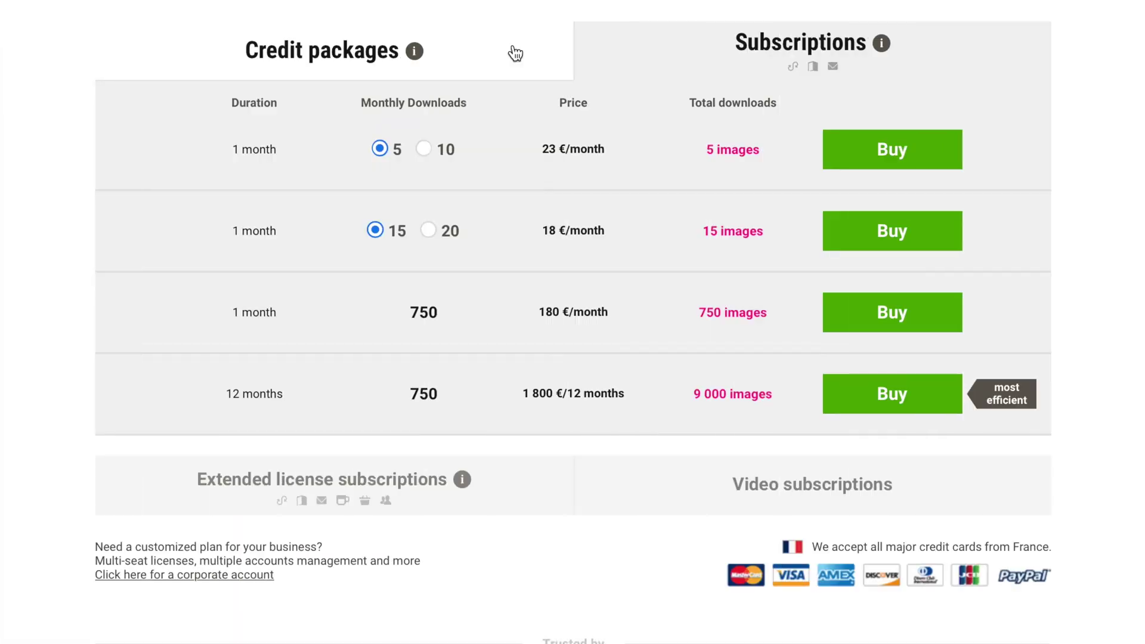
pyautogui.click(514, 53)
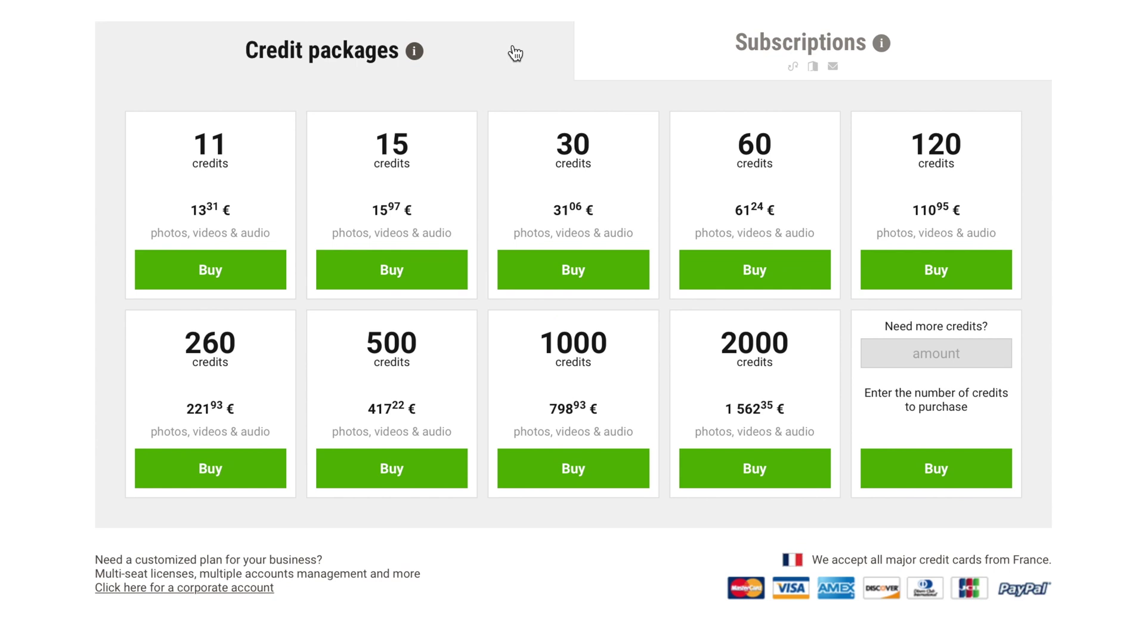
pyautogui.click(658, 55)
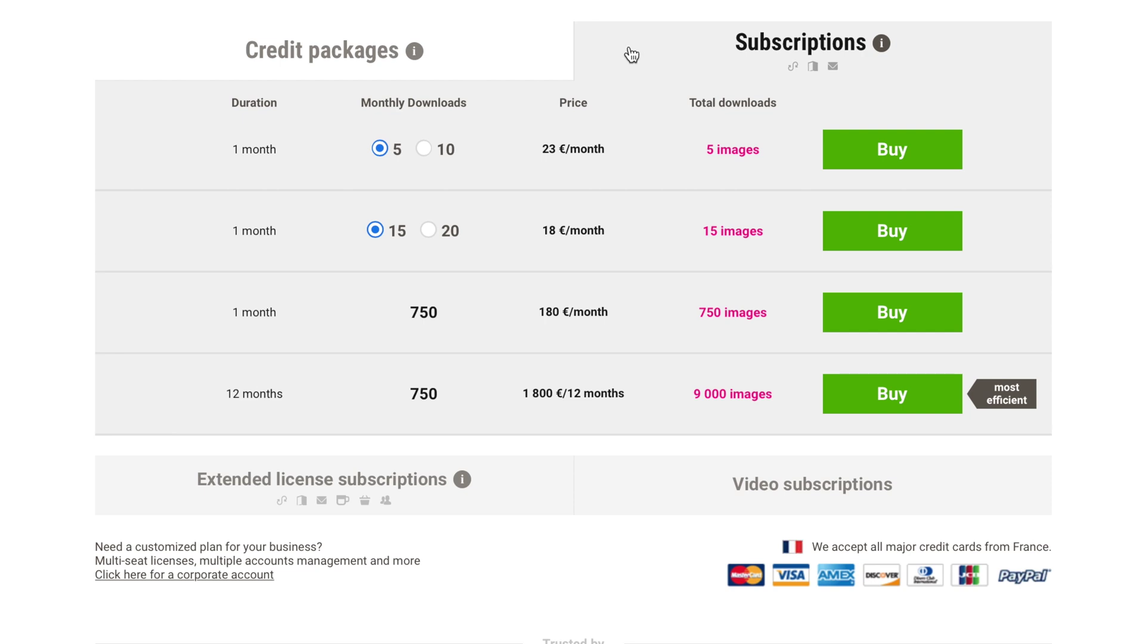
pyautogui.click(518, 52)
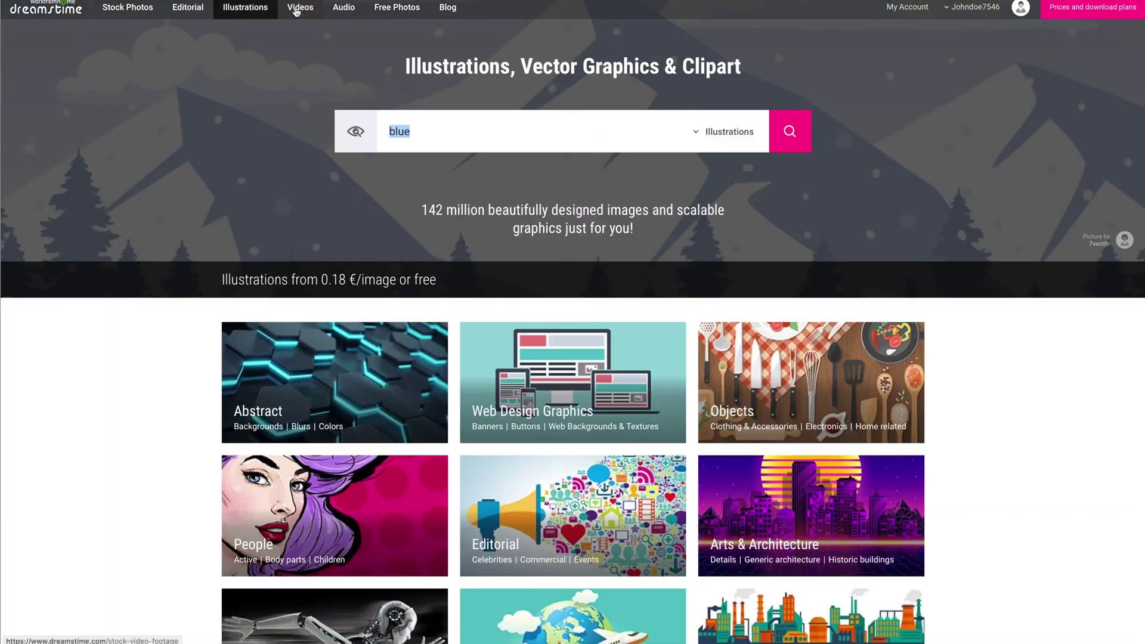
# Browse the Videos and Audio sections, set the horse photo to M size, and open pricing.
pyautogui.click(300, 8)
pyautogui.click(341, 9)
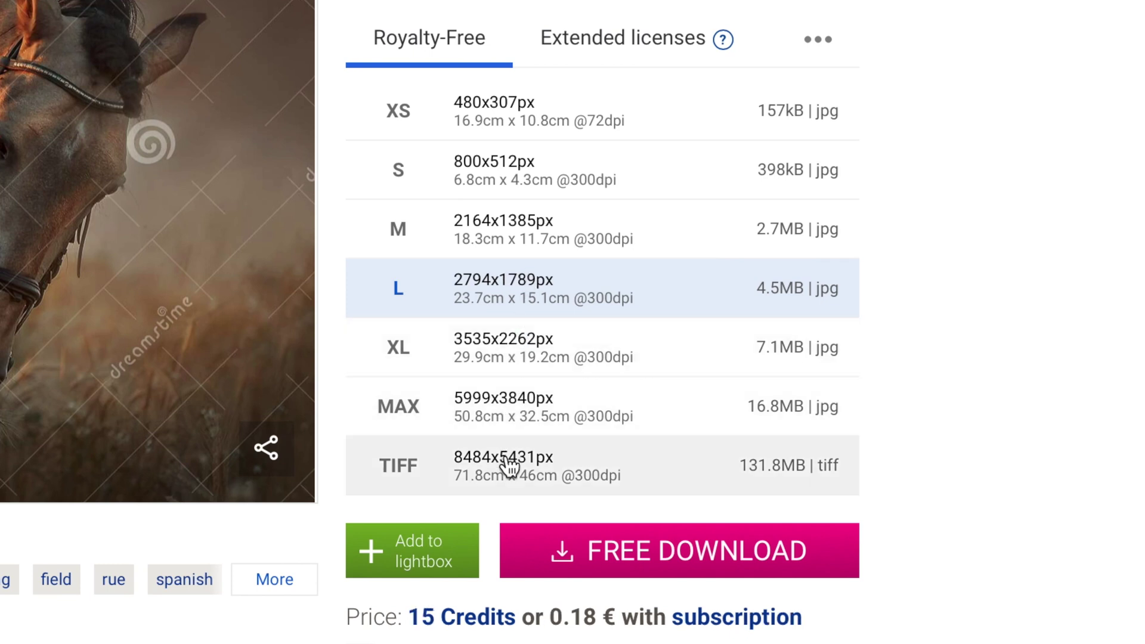
pyautogui.click(516, 343)
pyautogui.click(513, 230)
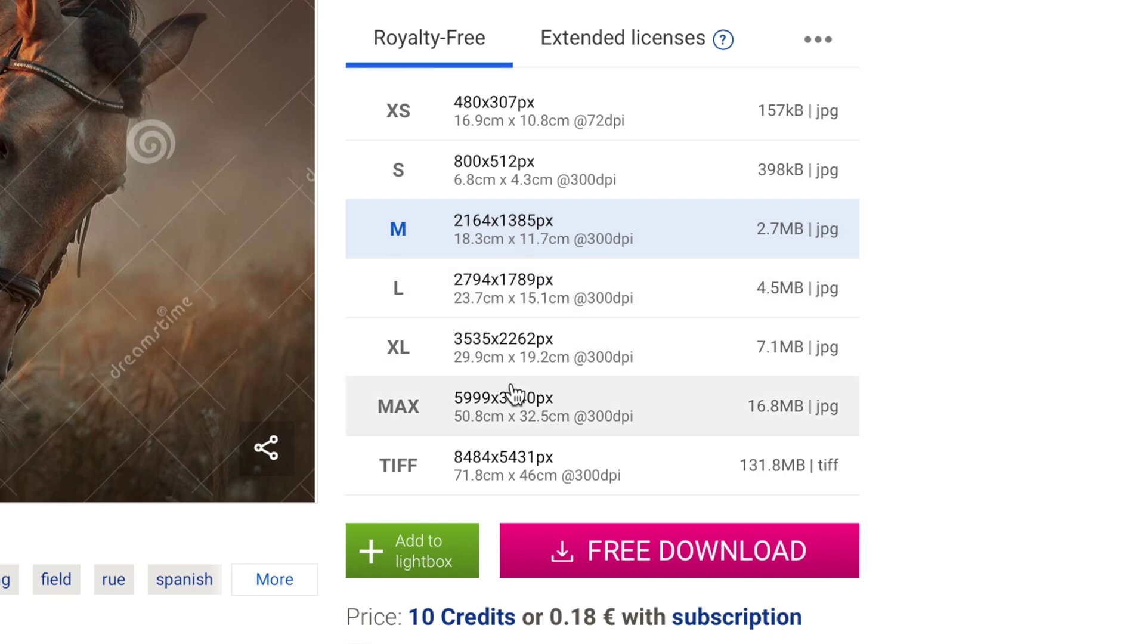
pyautogui.click(447, 621)
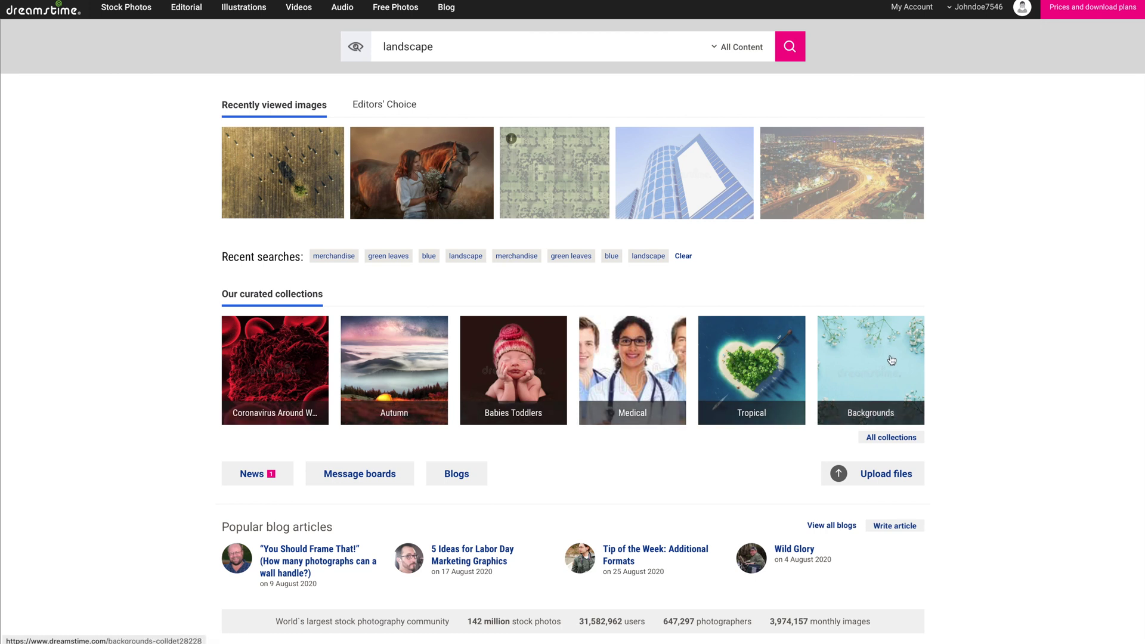
# Scroll through All collections and the Top Collections list, then select the collections search box.
pyautogui.click(891, 440)
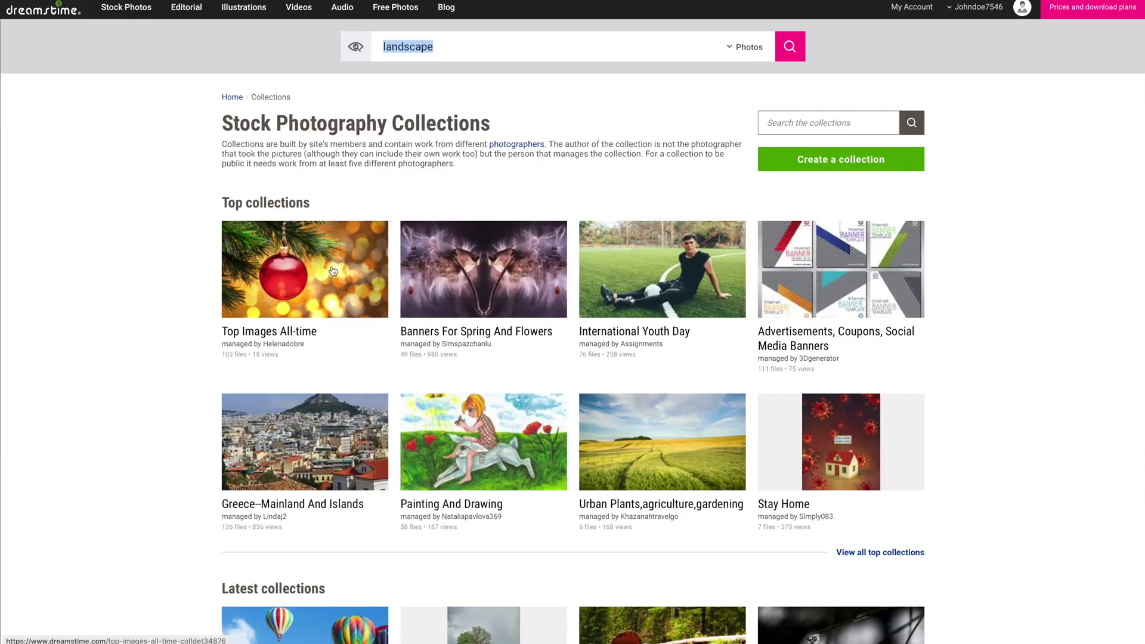
pyautogui.scroll(-3, 710, 295)
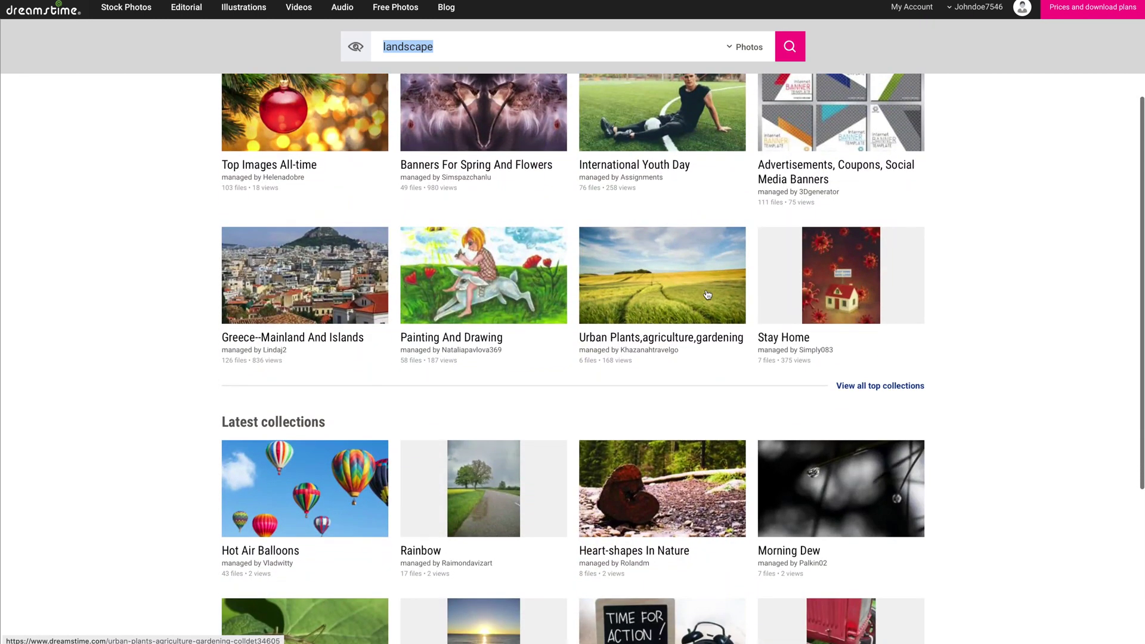
pyautogui.scroll(-3, 711, 295)
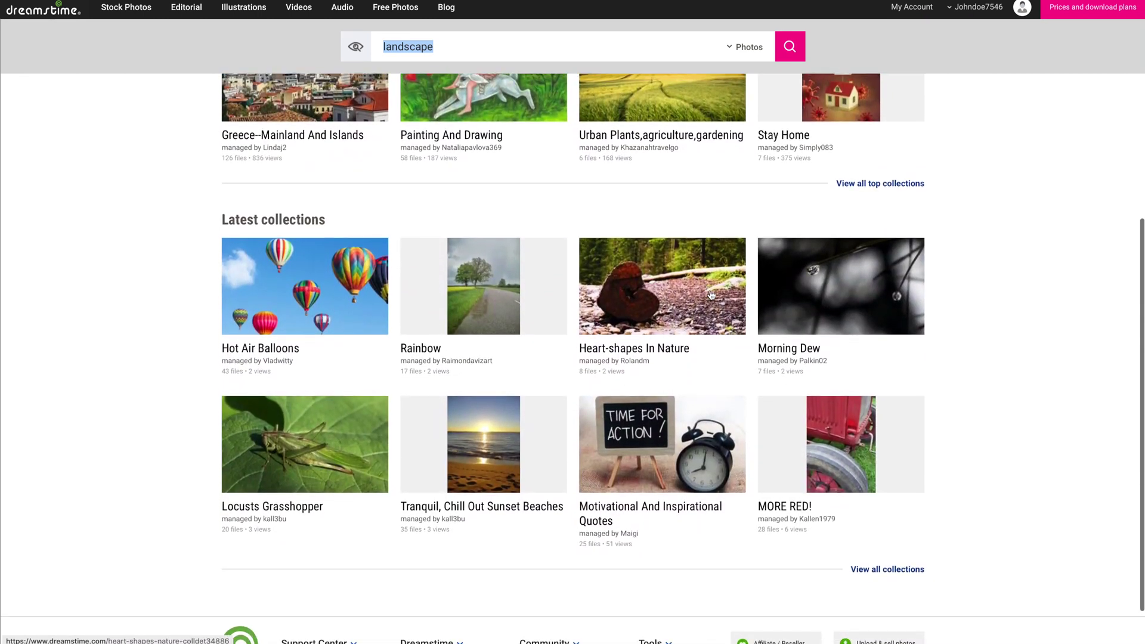
pyautogui.scroll(3, 711, 295)
pyautogui.scroll(3, 711, 296)
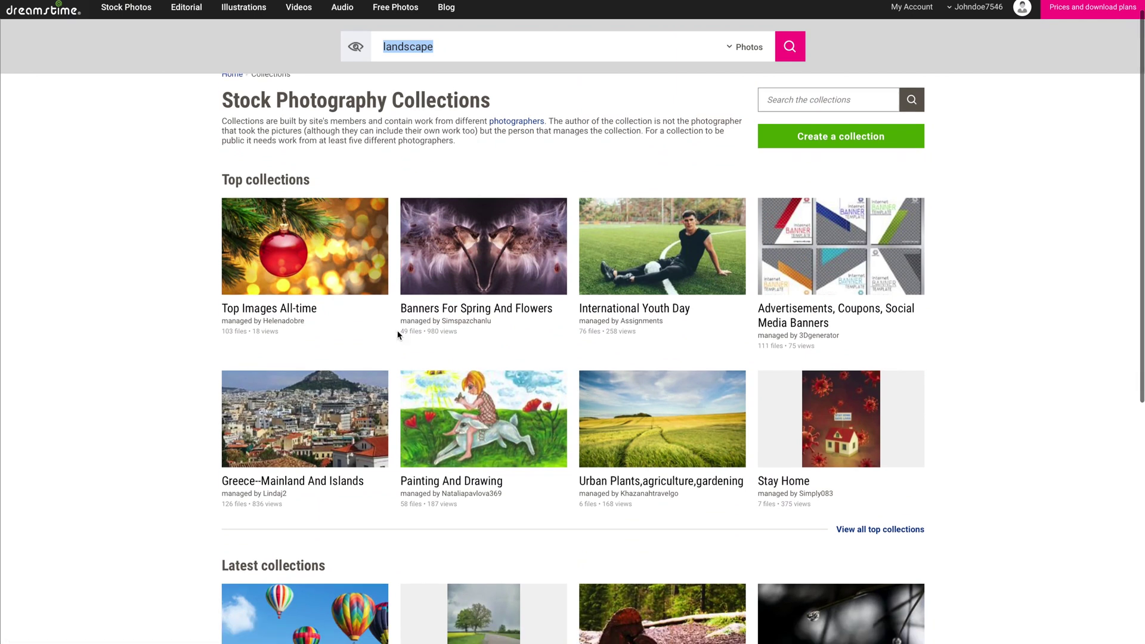
pyautogui.scroll(-3, 398, 346)
pyautogui.scroll(3, 398, 335)
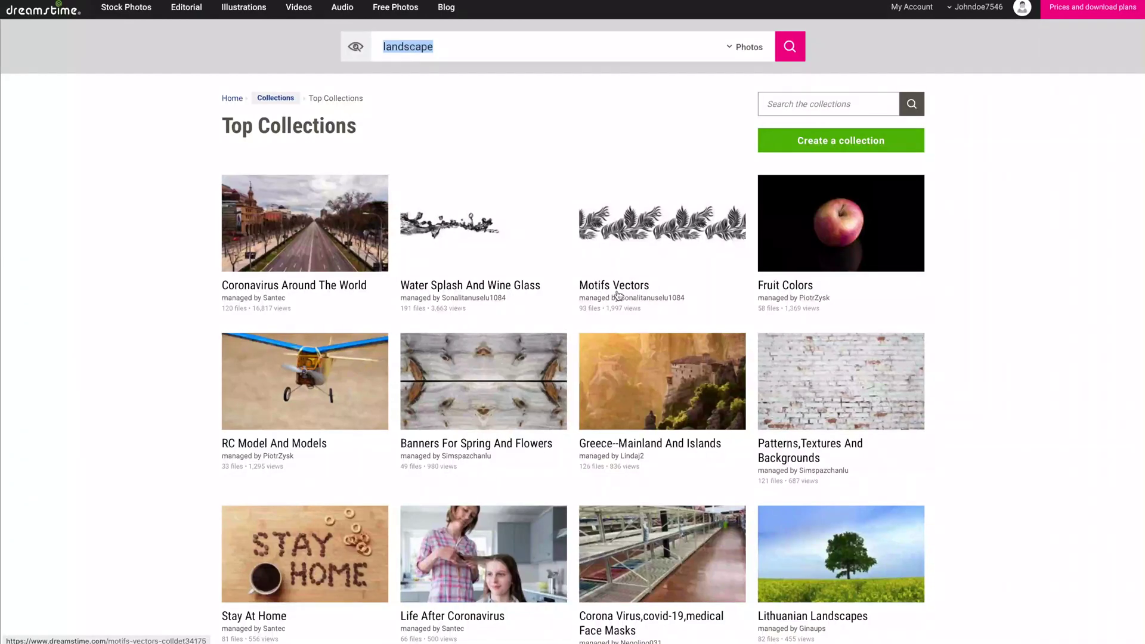
pyautogui.click(821, 104)
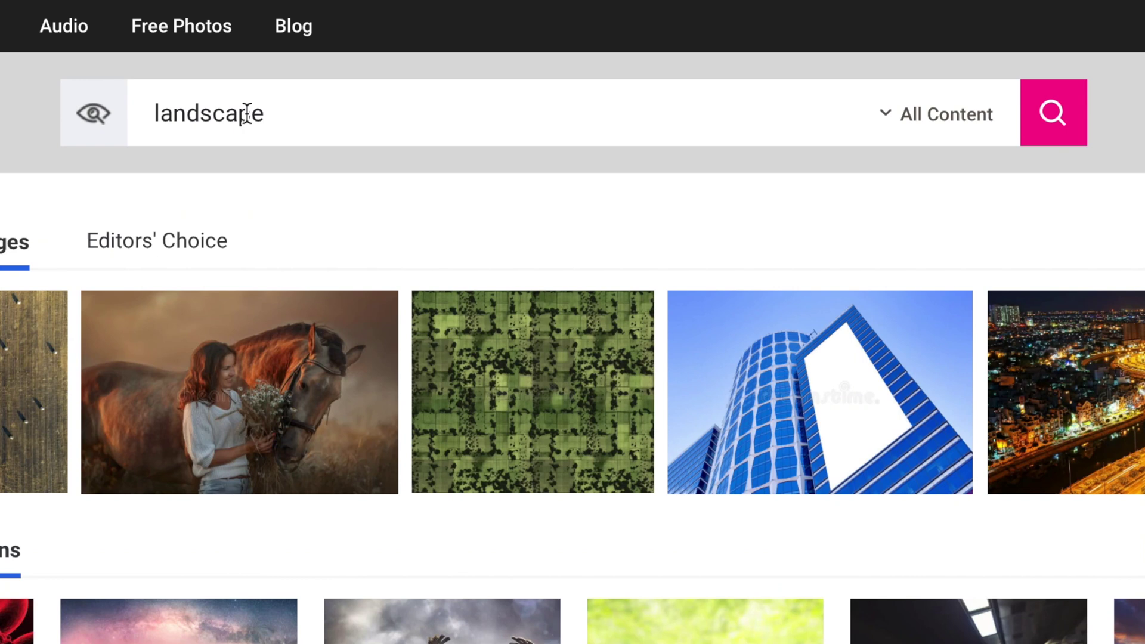
# Search for 'happy dog' restricted to Photos and Illustrations, excluding videos and audio.
pyautogui.doubleClick(246, 113)
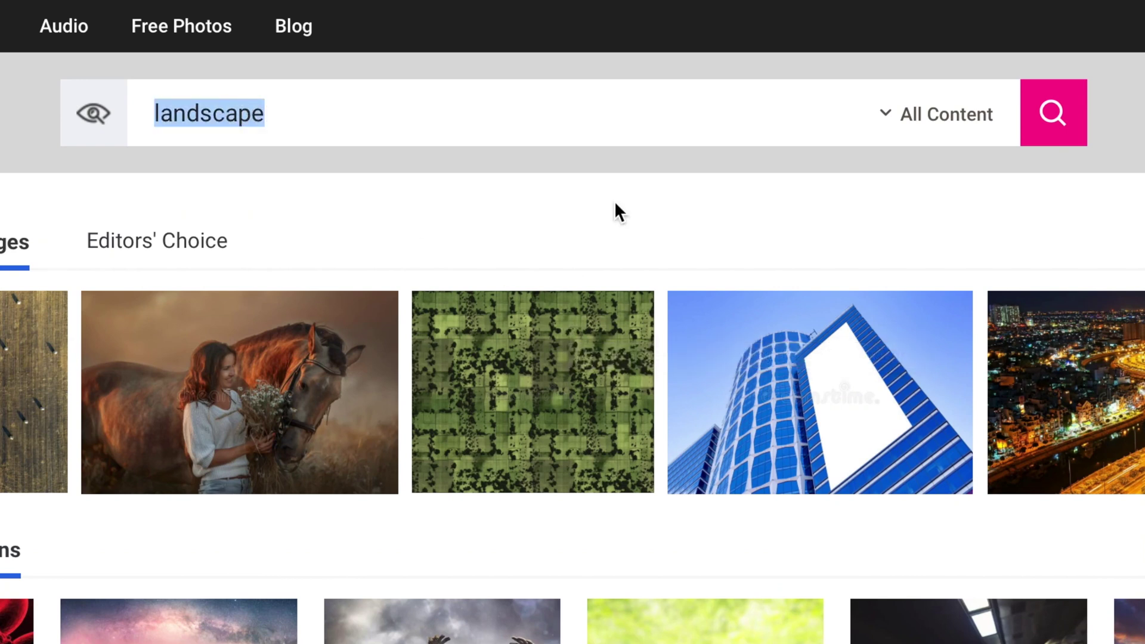
pyautogui.write('happy dog')
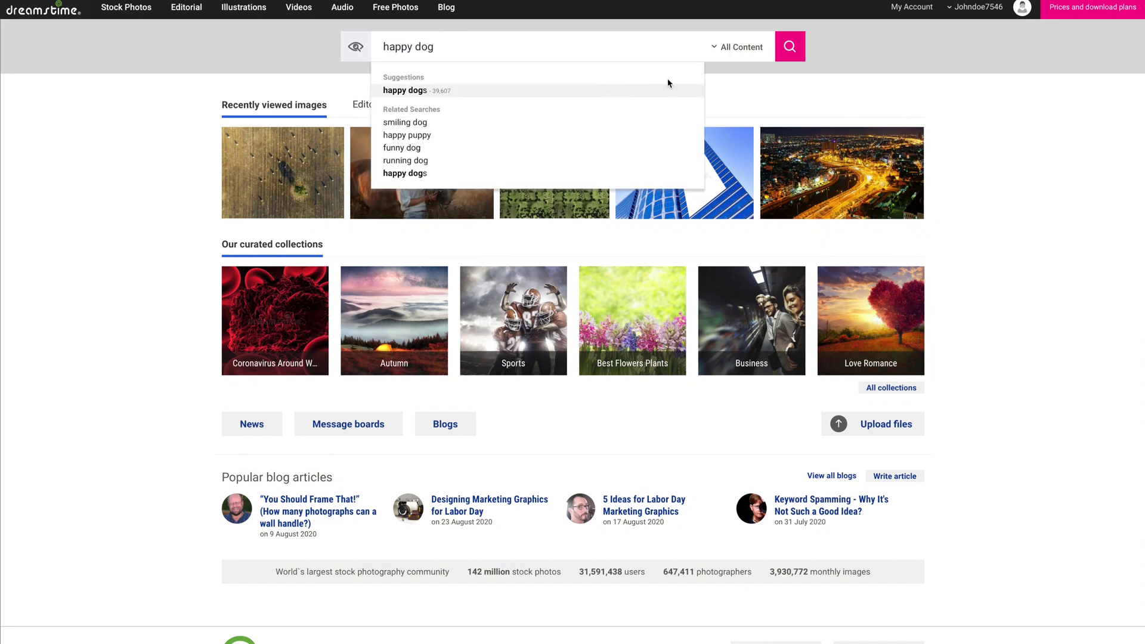
pyautogui.click(739, 47)
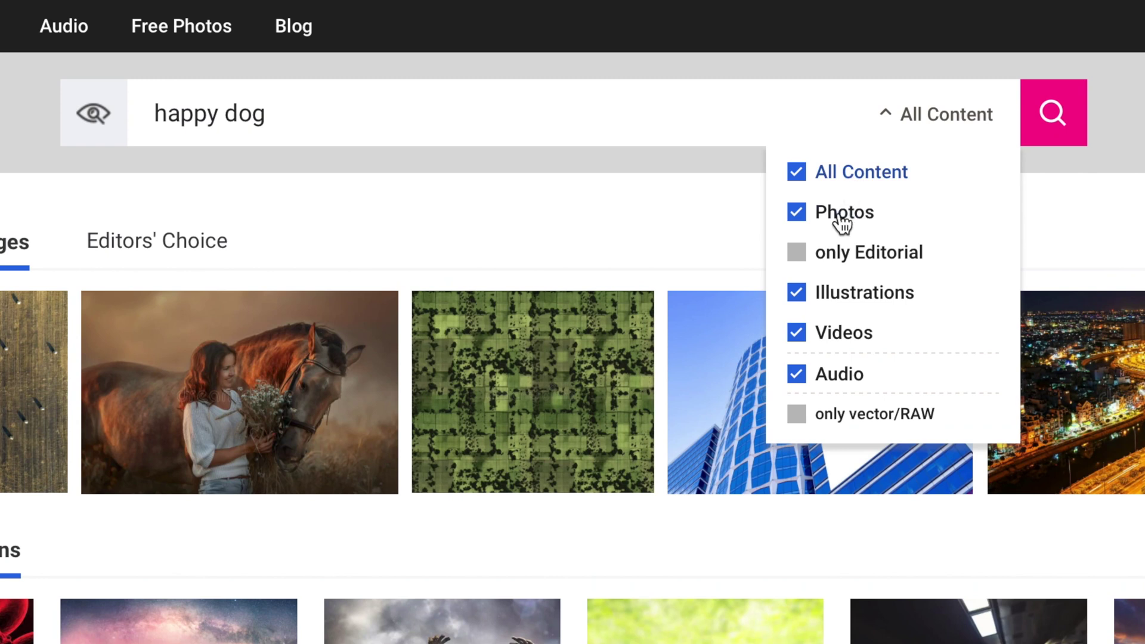
pyautogui.click(840, 335)
pyautogui.click(838, 380)
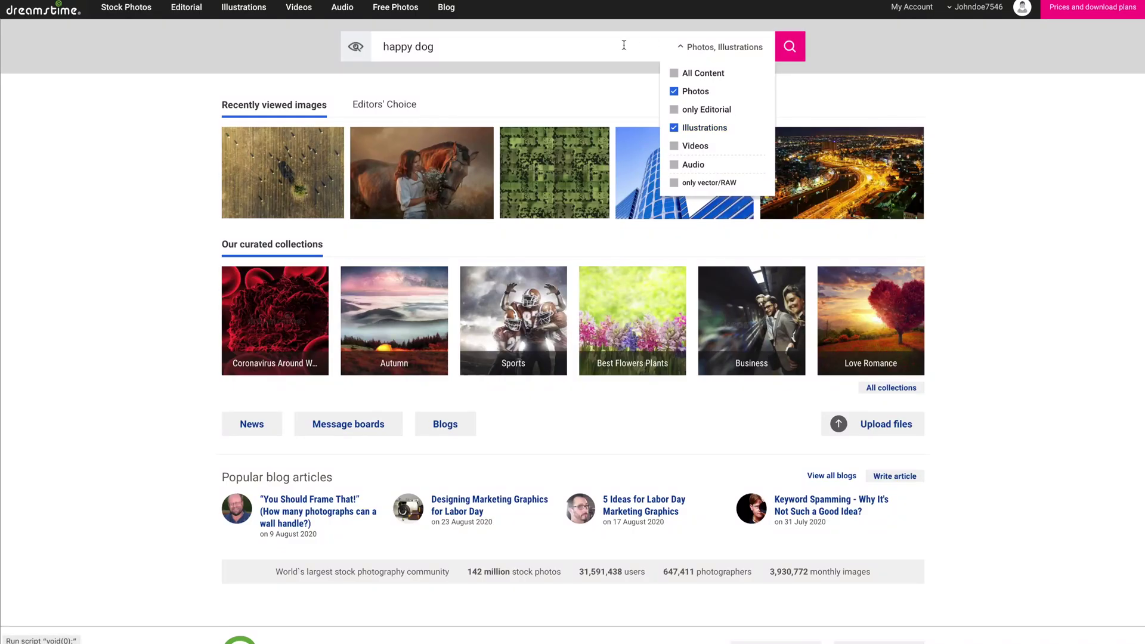
pyautogui.click(792, 47)
# Scroll the dog results and open the 'Happy dog at the beach wearing sunglasses' photo.
pyautogui.scroll(-2, 226, 284)
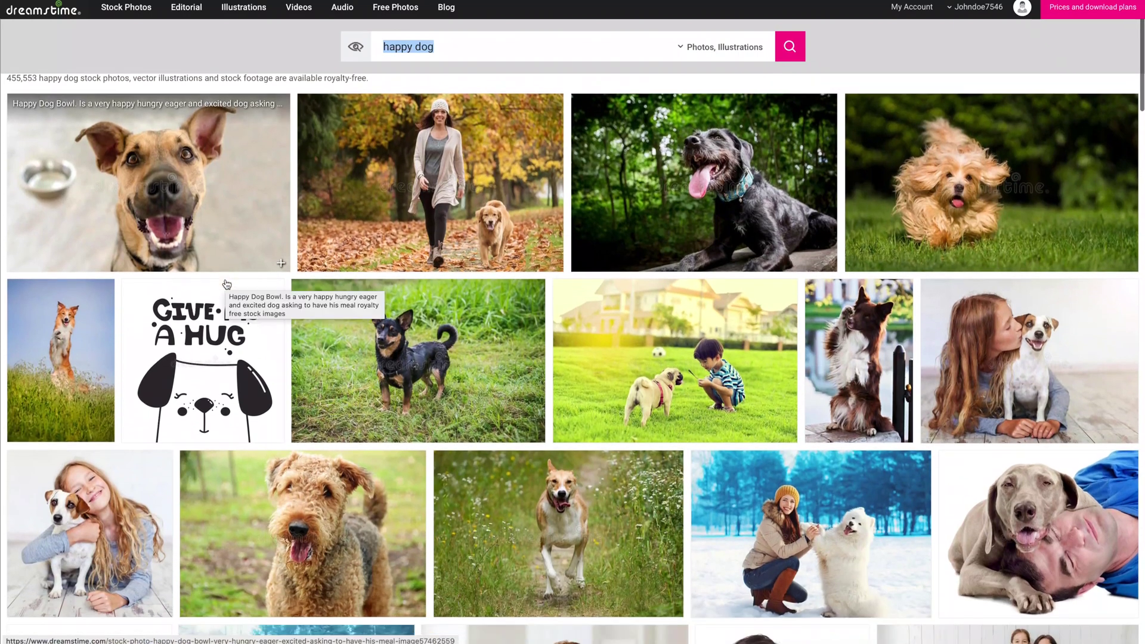
pyautogui.scroll(-5, 226, 284)
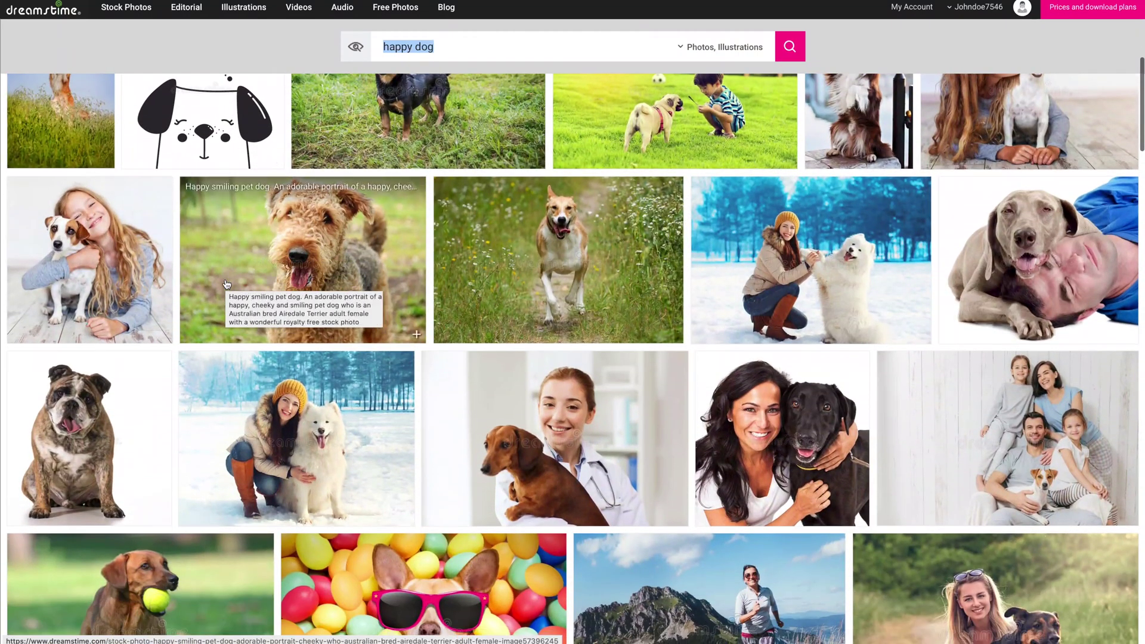
pyautogui.scroll(-6, 227, 284)
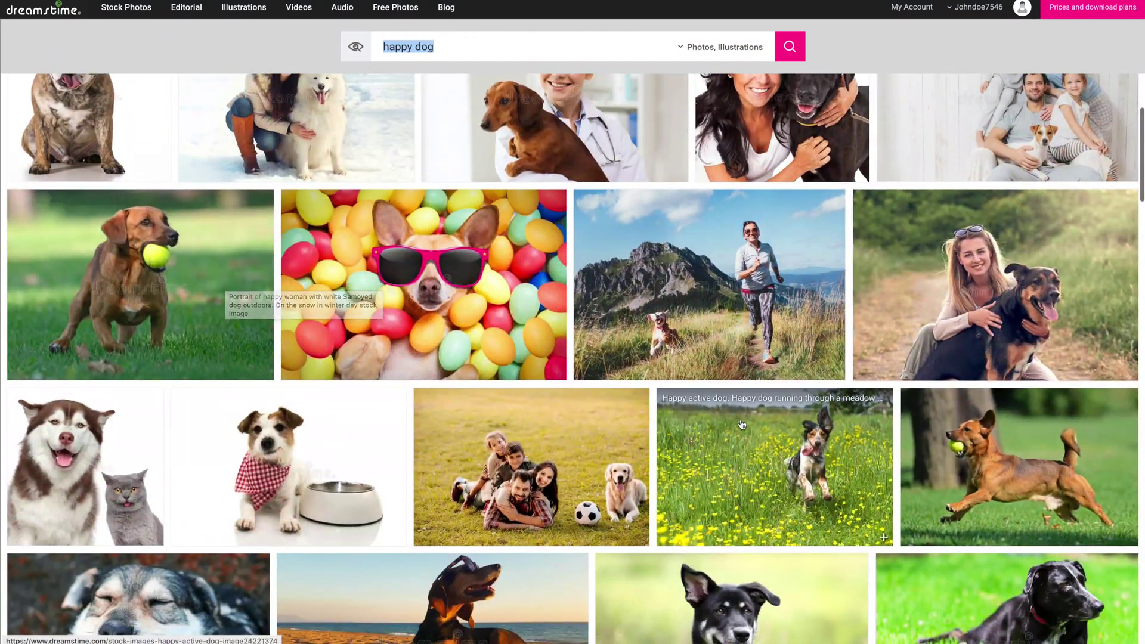
pyautogui.scroll(-4, 742, 424)
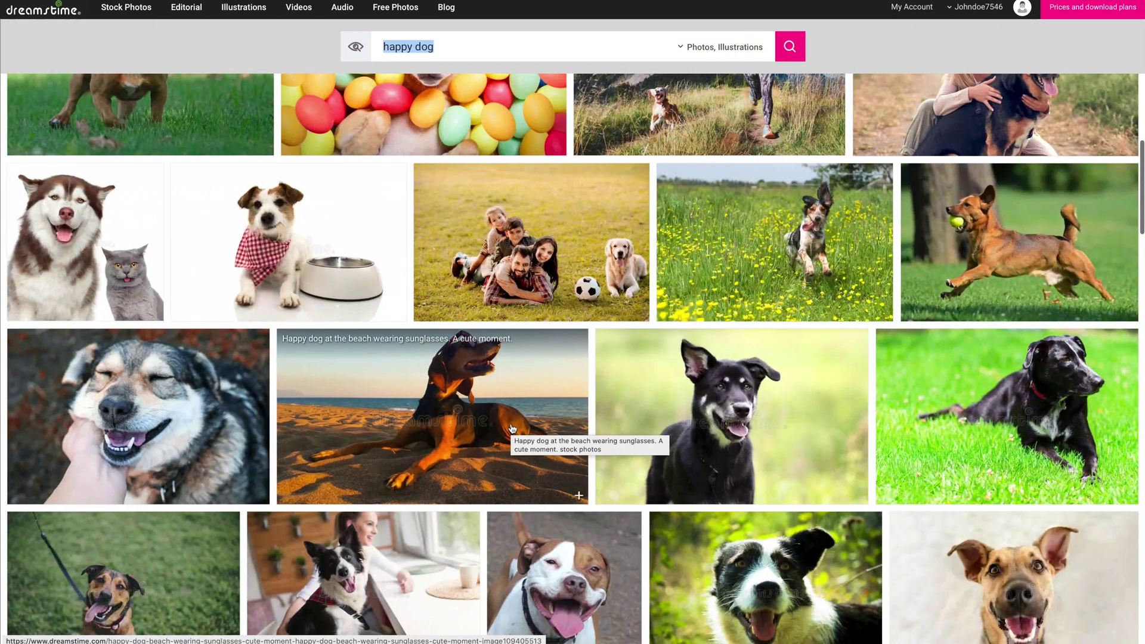
pyautogui.click(510, 427)
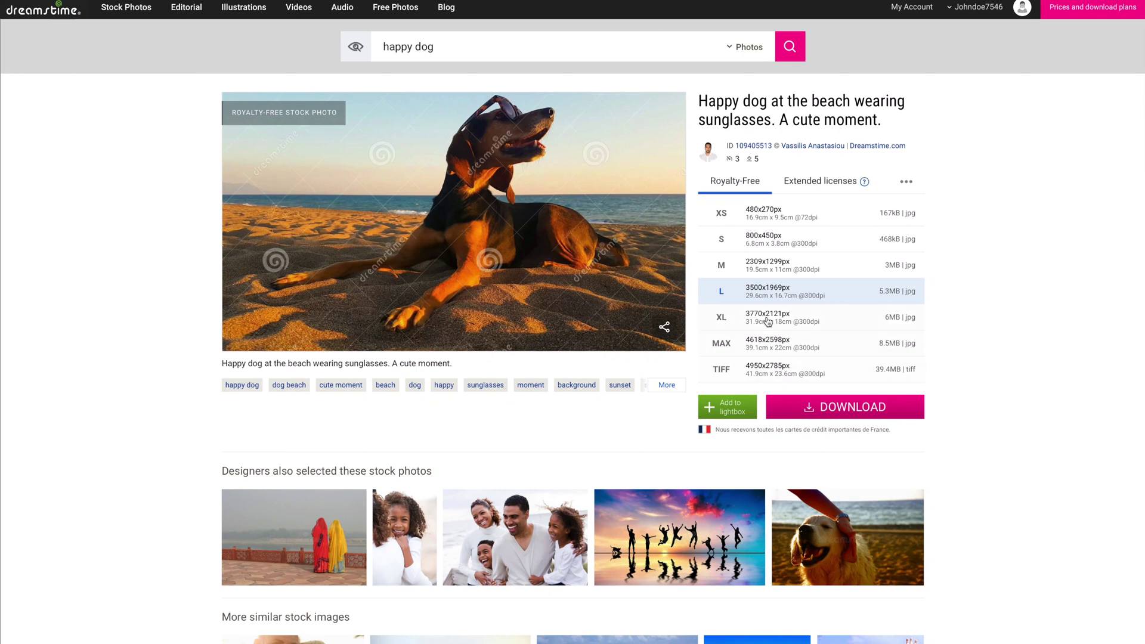
# Choose the XL size (3770x2121px, 6MB) for the beach dog photo.
pyautogui.click(768, 317)
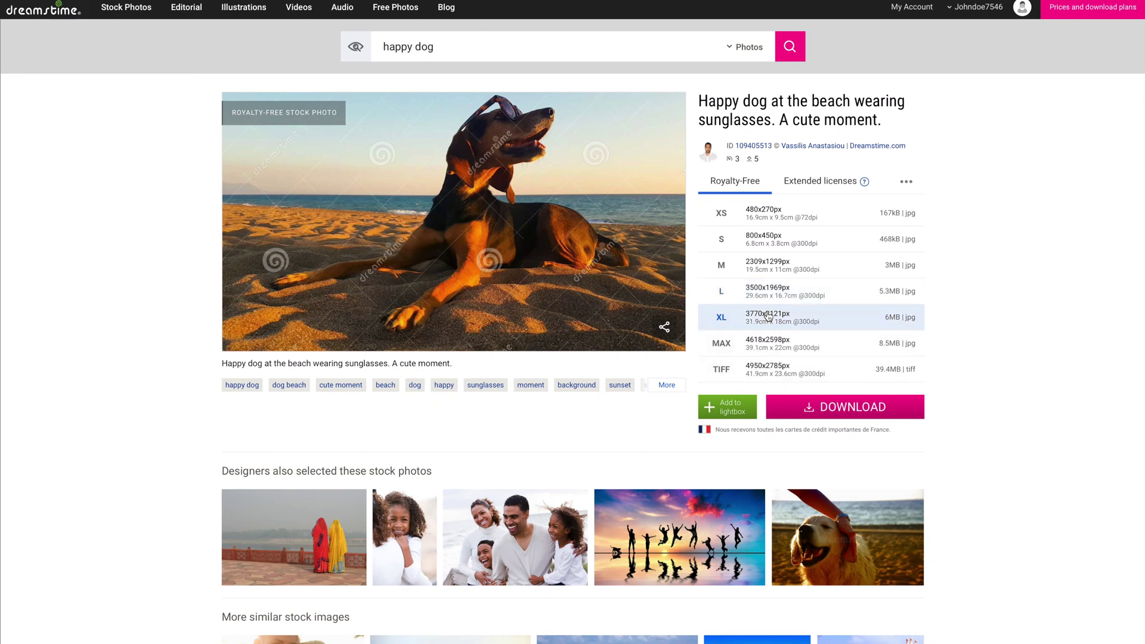
pyautogui.click(833, 407)
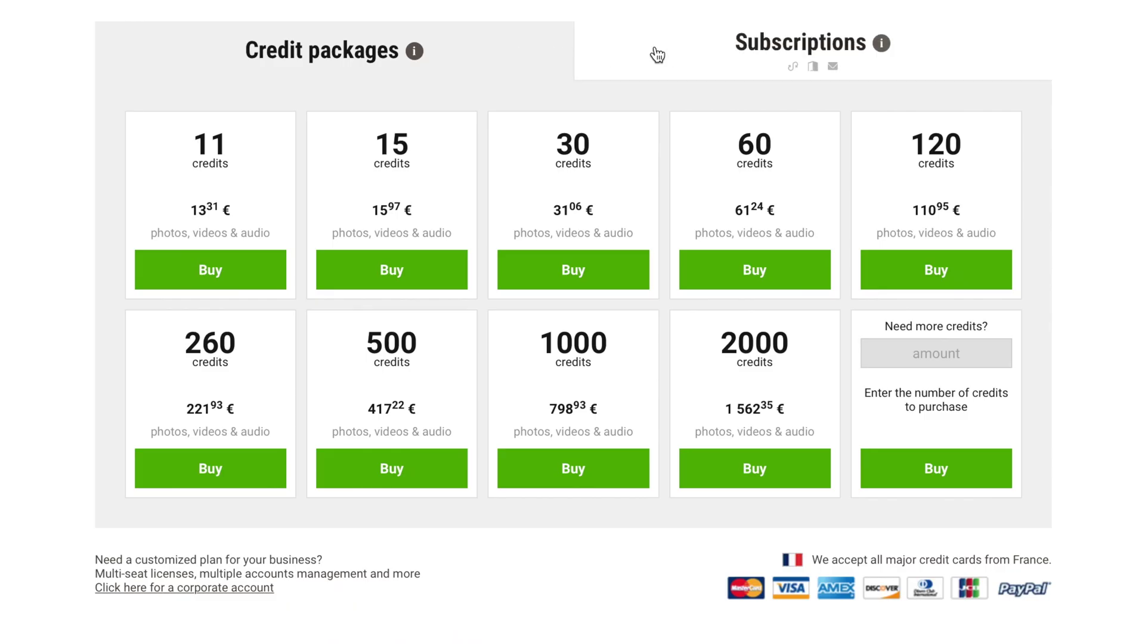
pyautogui.click(658, 55)
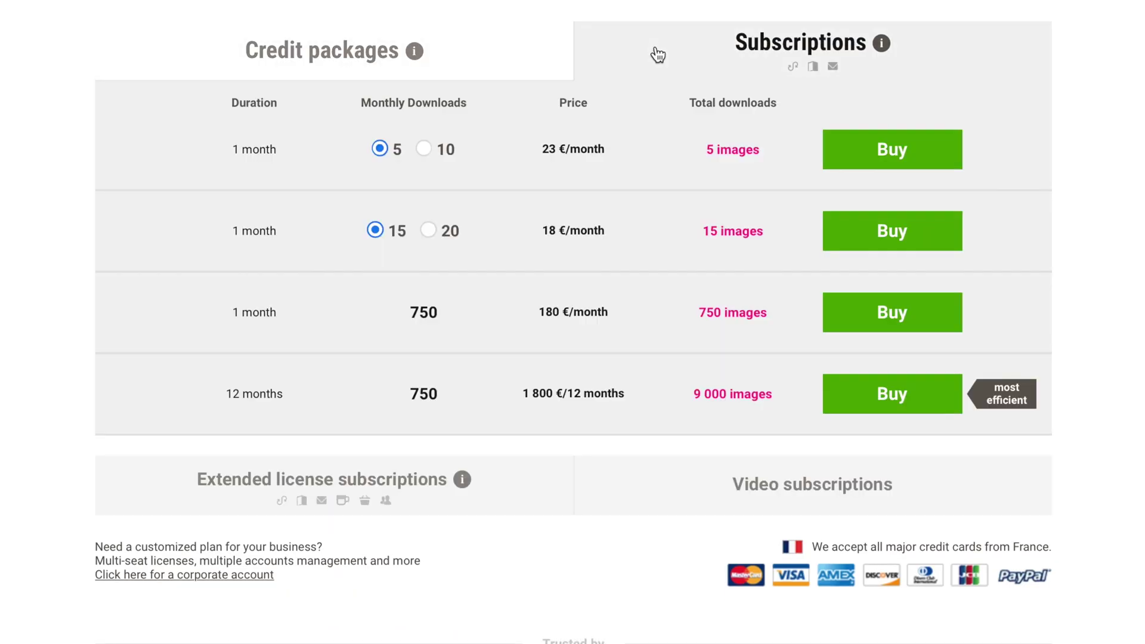
pyautogui.click(518, 52)
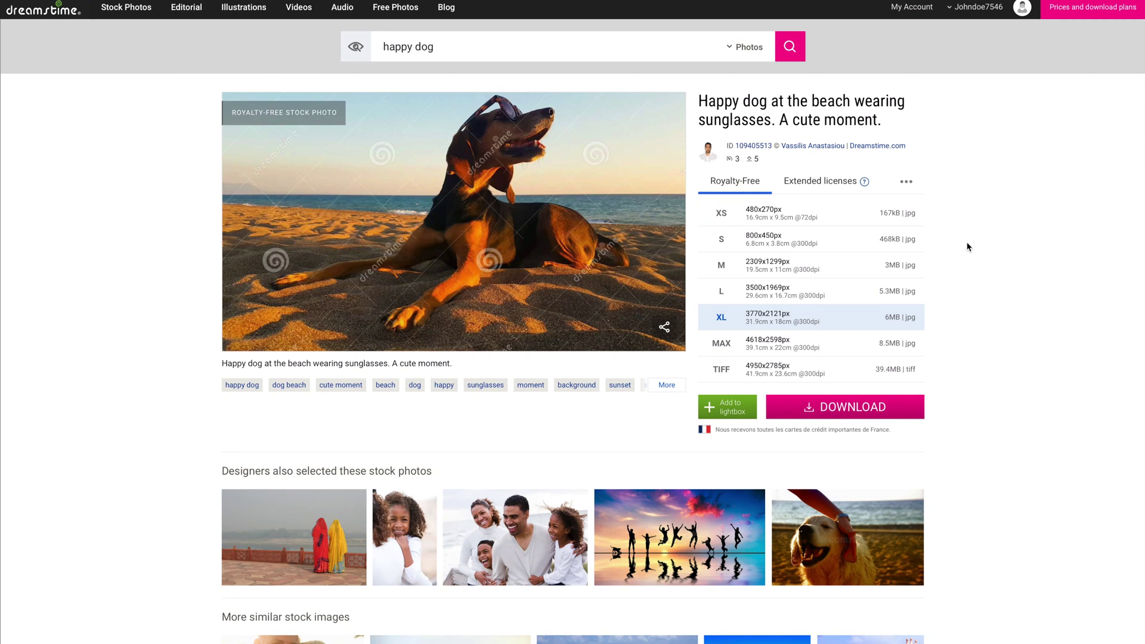
pyautogui.scroll(-6, 966, 246)
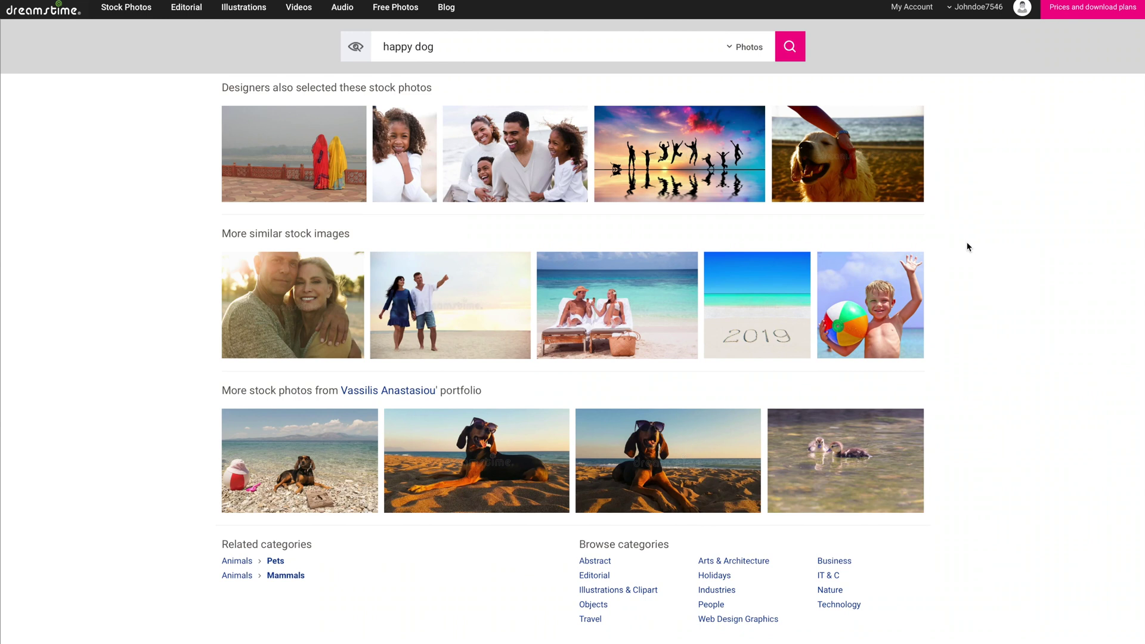
pyautogui.scroll(6, 968, 246)
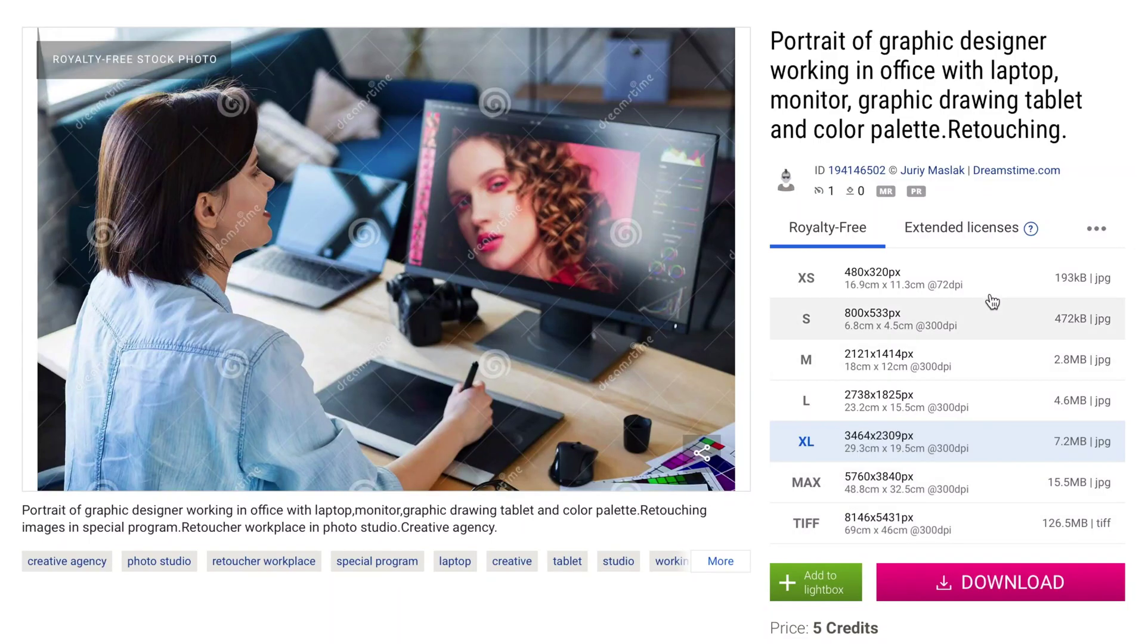
# Show the Extended licenses options on the graphic designer photo page.
pyautogui.click(953, 233)
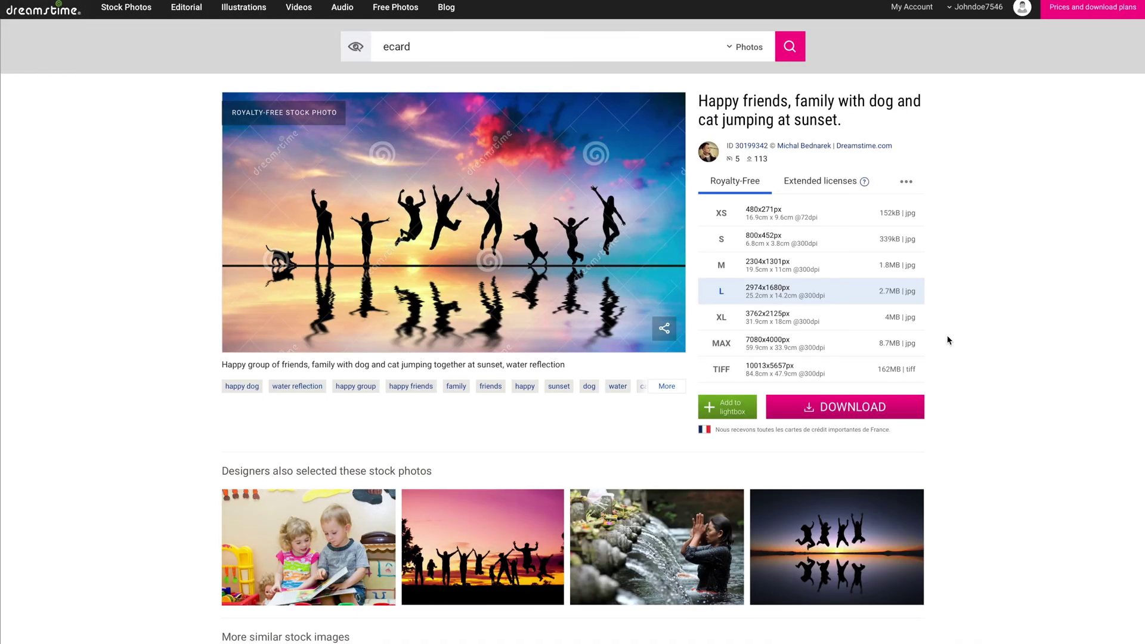
# Magnify the friends jumping at sunset photo to inspect it, then restore the full view.
pyautogui.moveTo(473, 234)
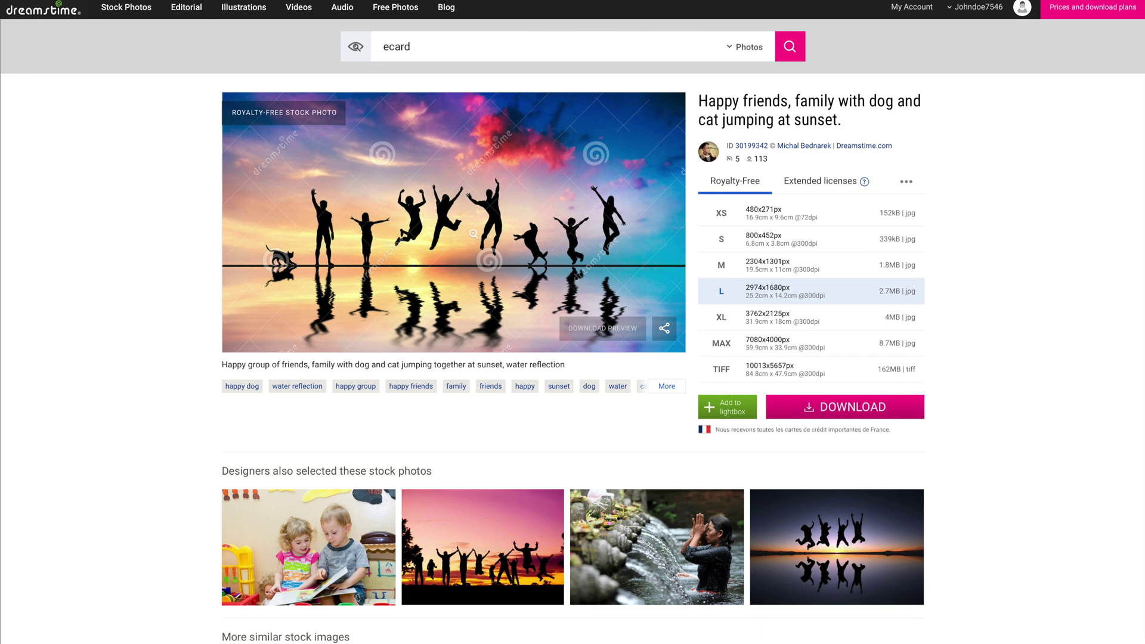
pyautogui.click(380, 150)
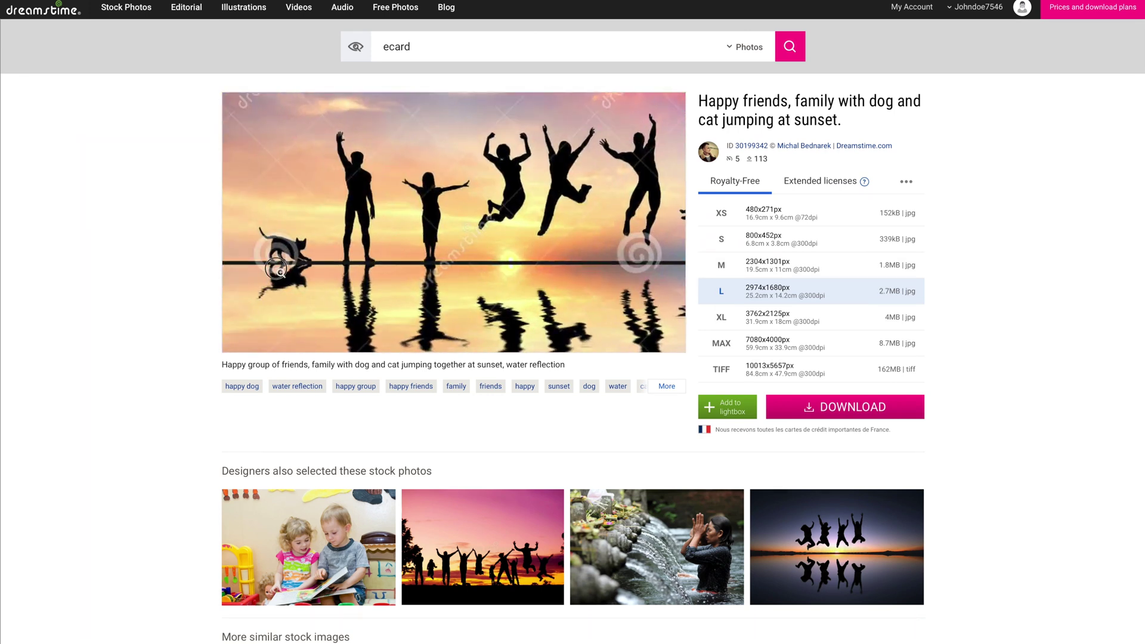
pyautogui.click(486, 209)
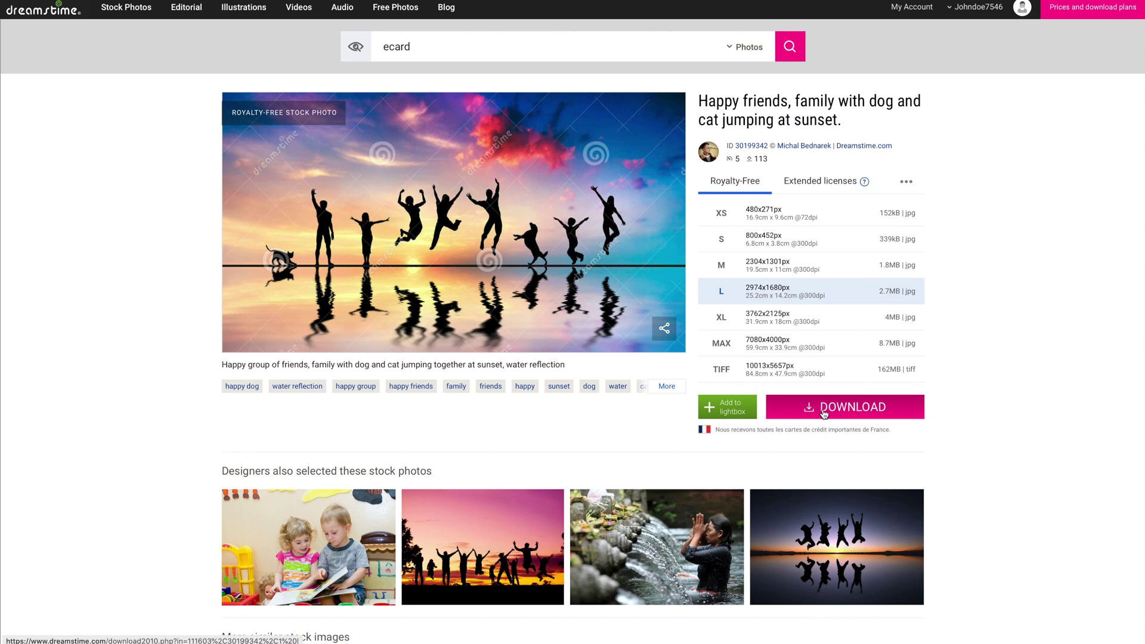
pyautogui.moveTo(598, 332)
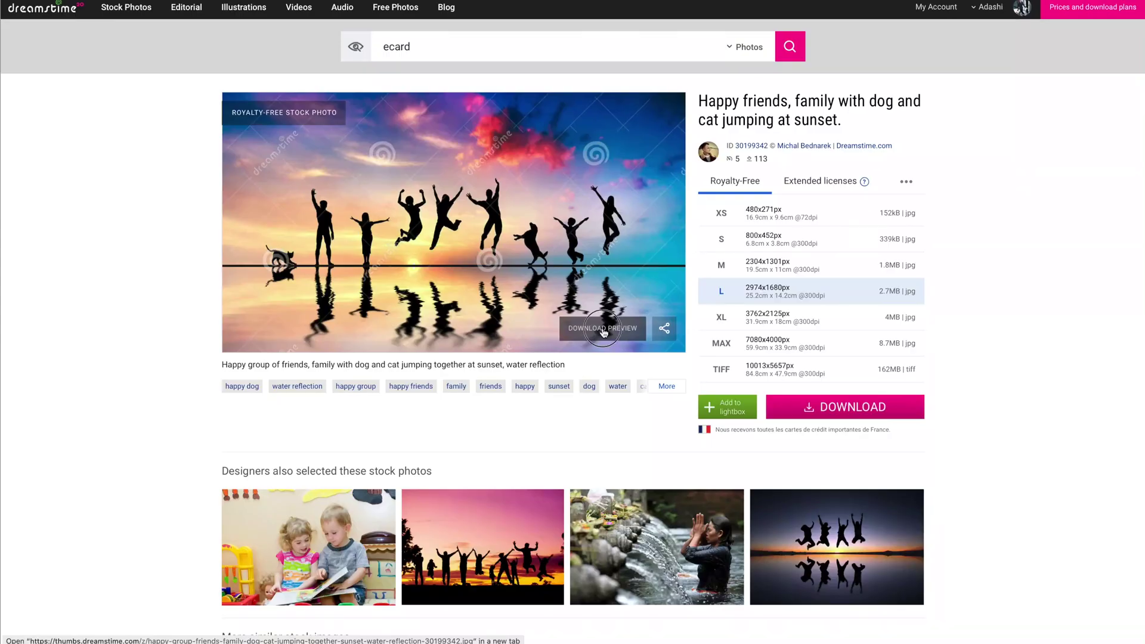
# Open the sunset photo's preview and download it in L size.
pyautogui.click(595, 336)
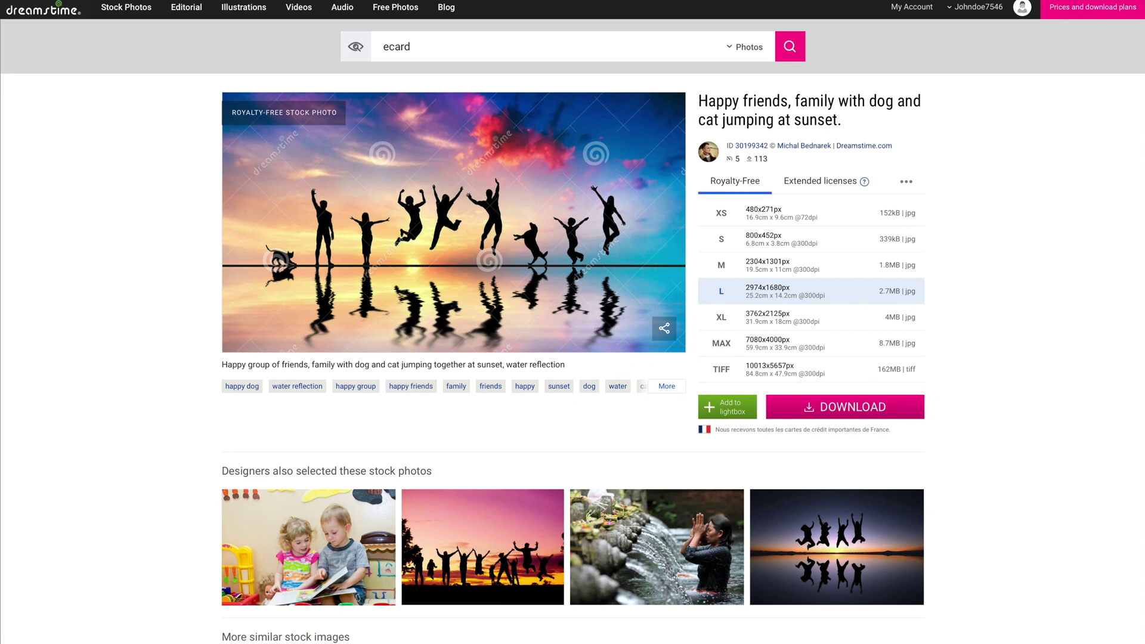
pyautogui.click(824, 413)
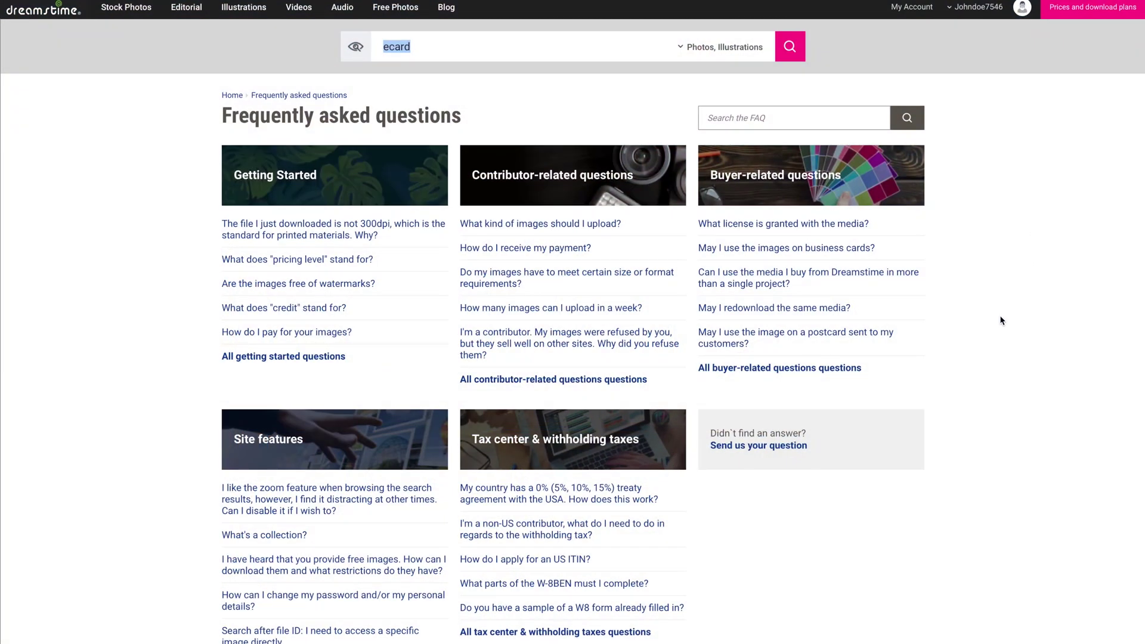
# Expand Buyer-related questions in the FAQ and read down through its answers.
pyautogui.click(784, 372)
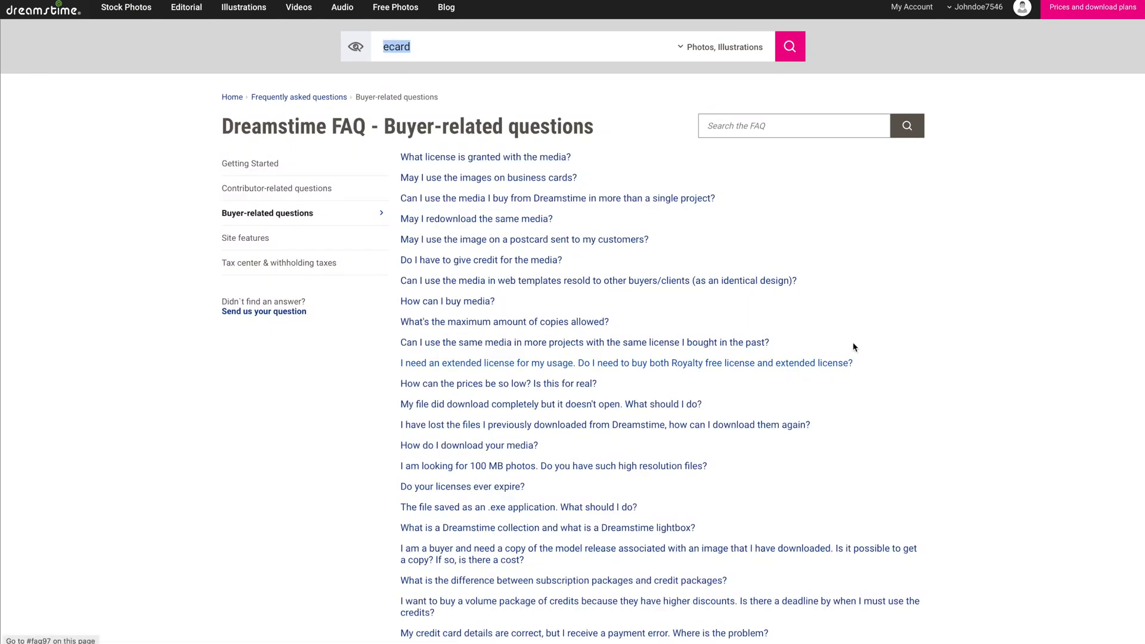
pyautogui.scroll(-2, 879, 334)
pyautogui.scroll(-4, 879, 337)
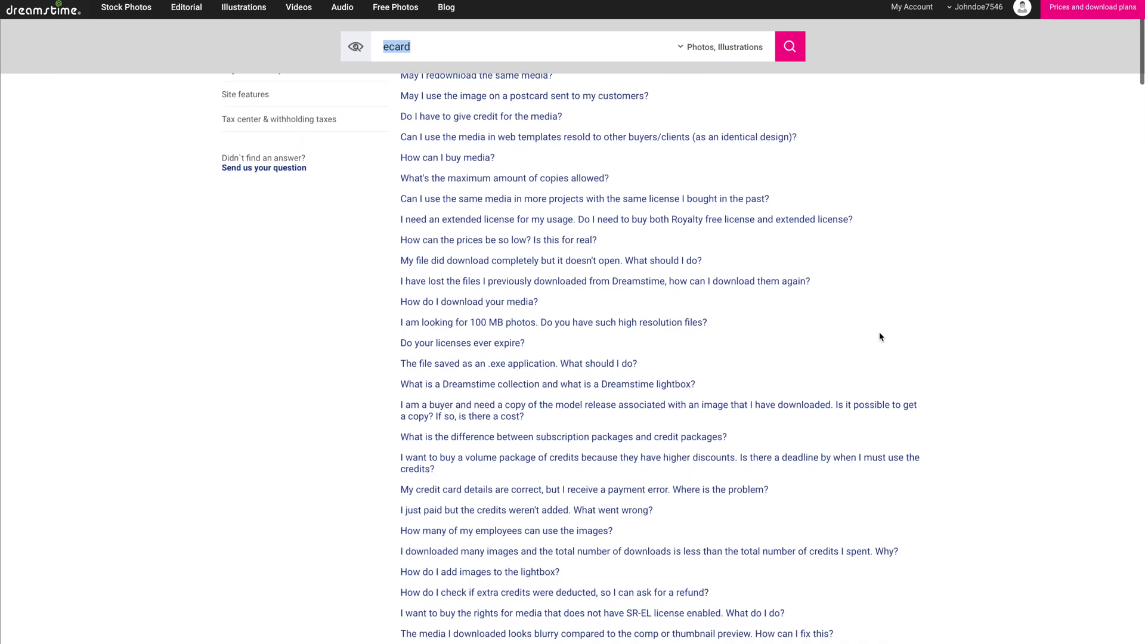
pyautogui.scroll(-10, 879, 336)
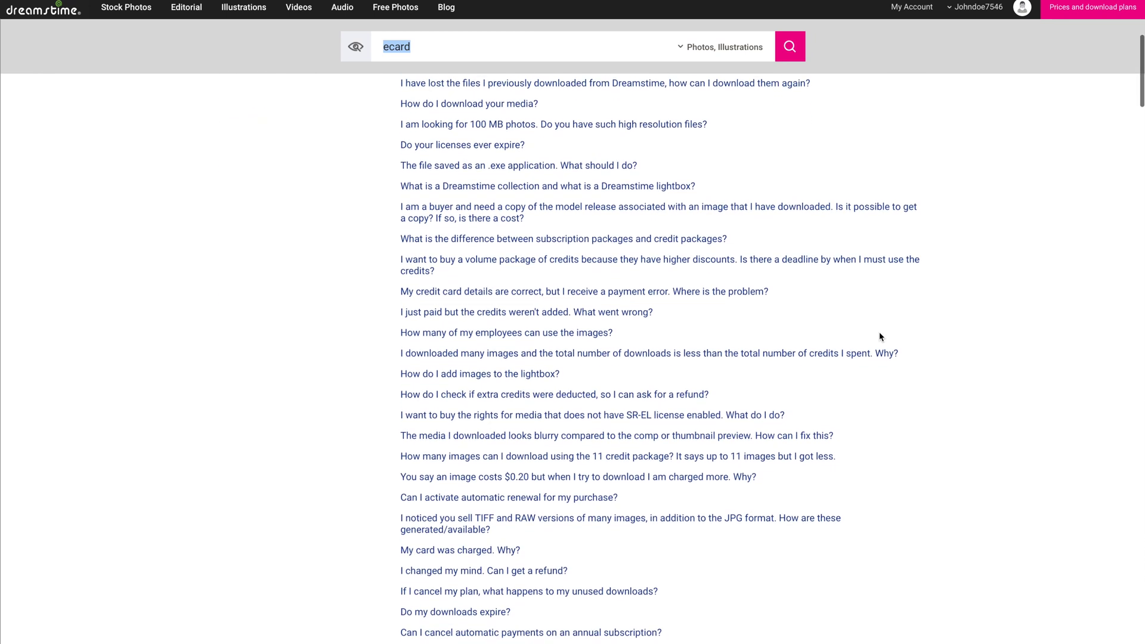
pyautogui.scroll(-7, 879, 337)
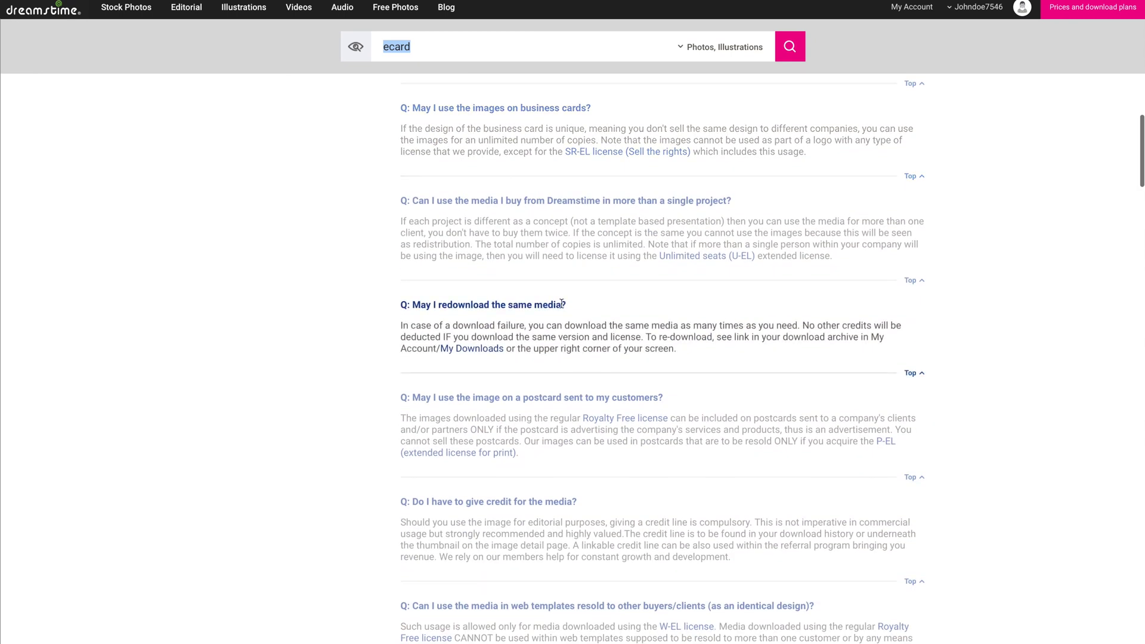
pyautogui.scroll(-4, 526, 448)
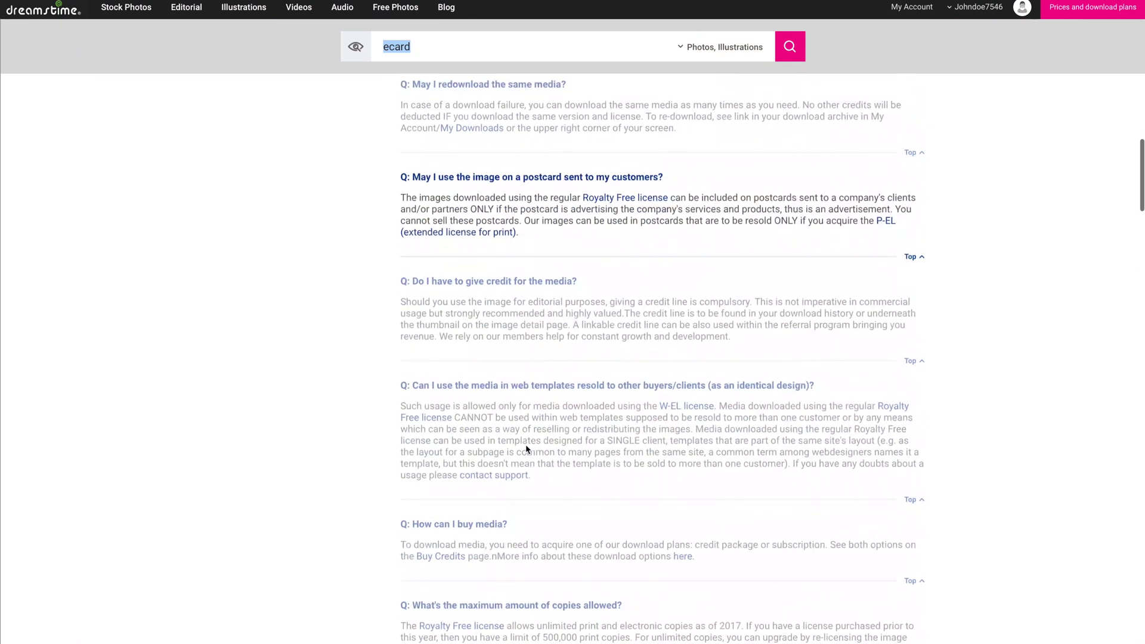
pyautogui.scroll(-4, 526, 448)
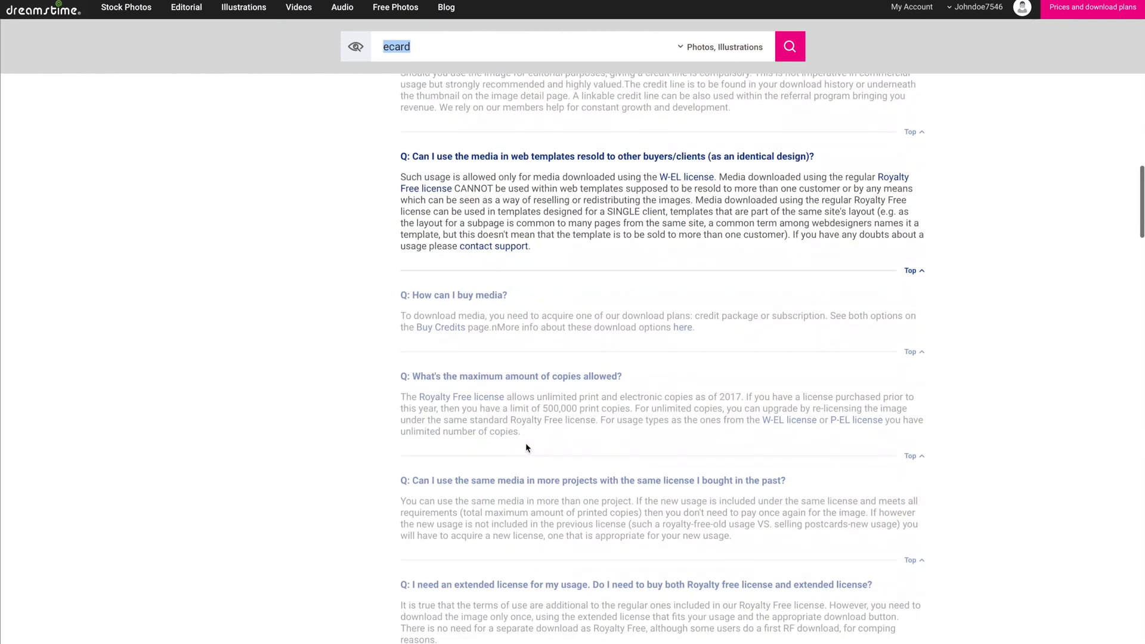
pyautogui.scroll(-4, 526, 447)
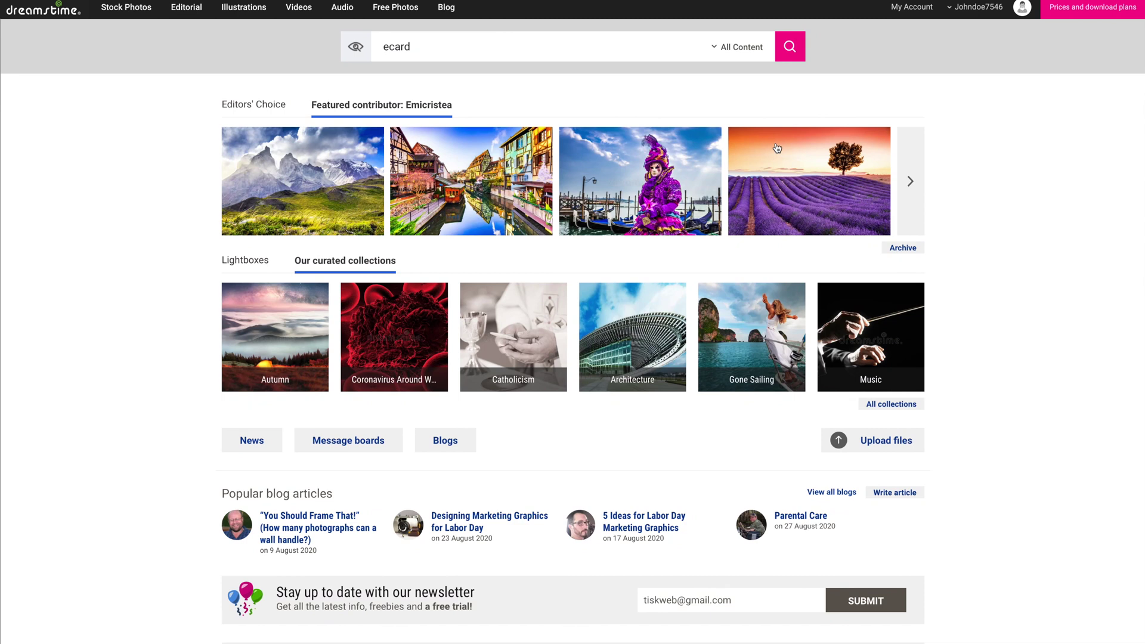
# Open Editors' Choice, go to the Best Stock Images page, and browse its grid.
pyautogui.click(268, 106)
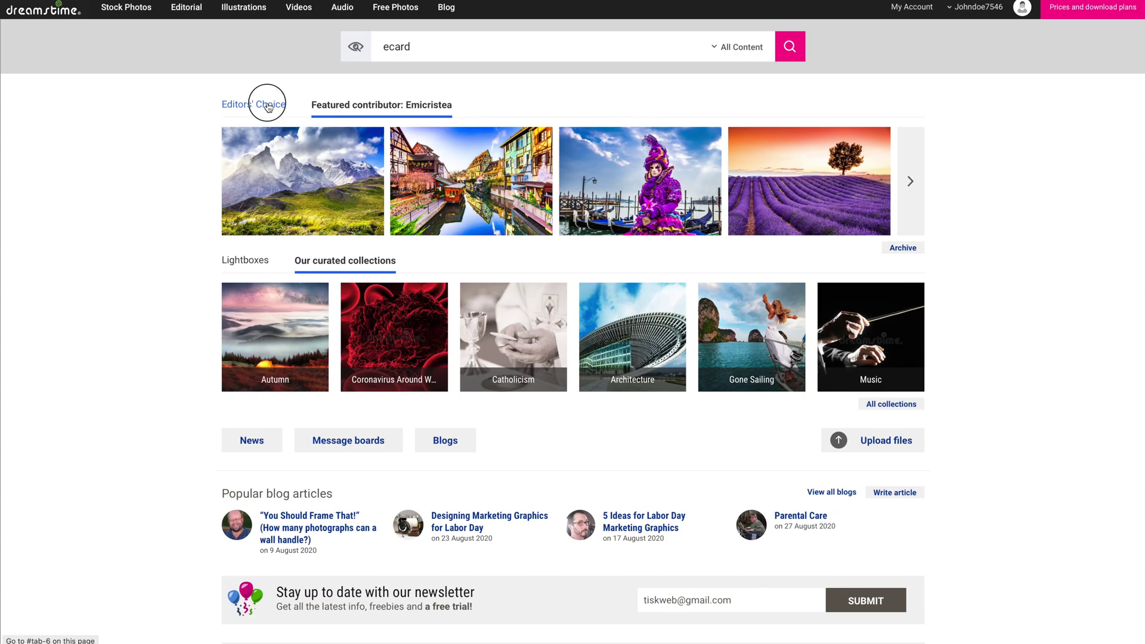
pyautogui.click(911, 174)
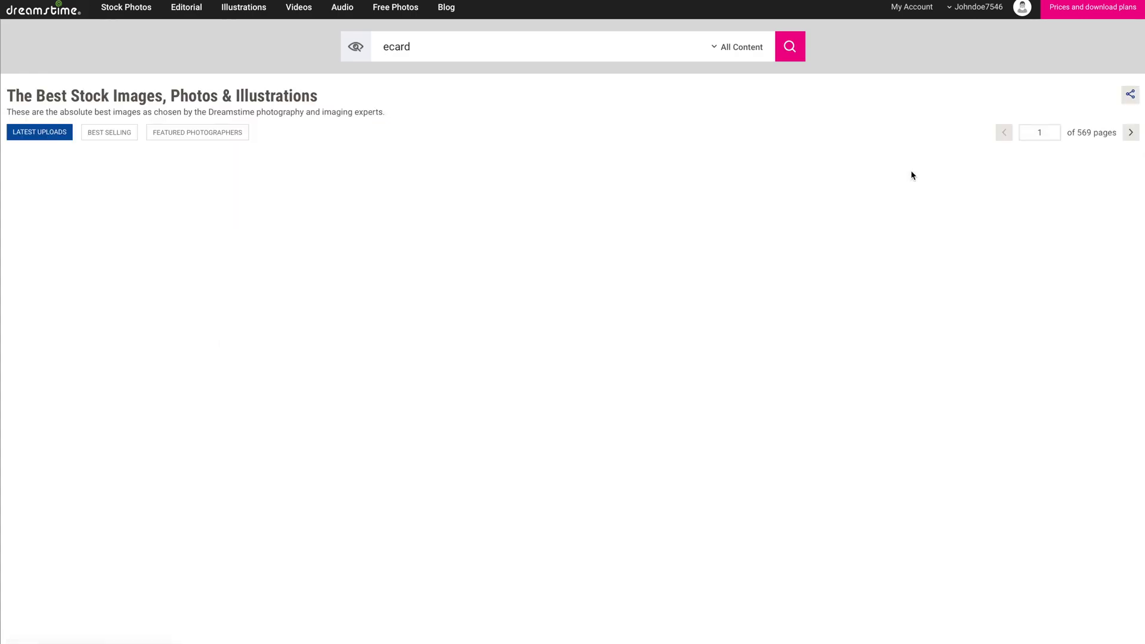
pyautogui.scroll(-8, 901, 230)
pyautogui.scroll(-15, 901, 230)
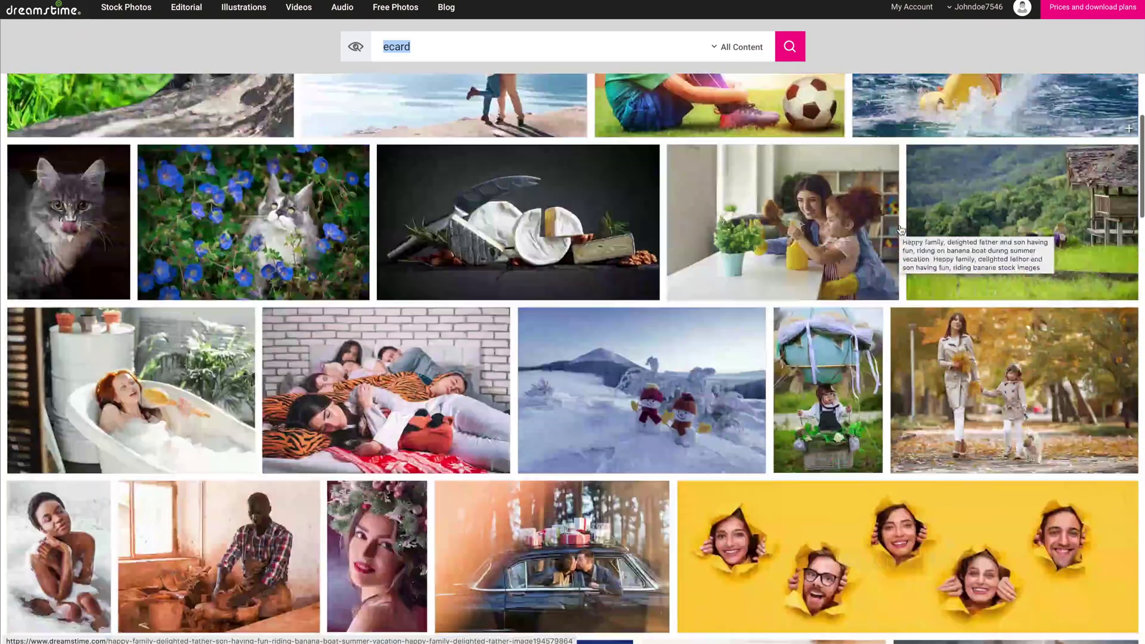
pyautogui.scroll(-15, 942, 335)
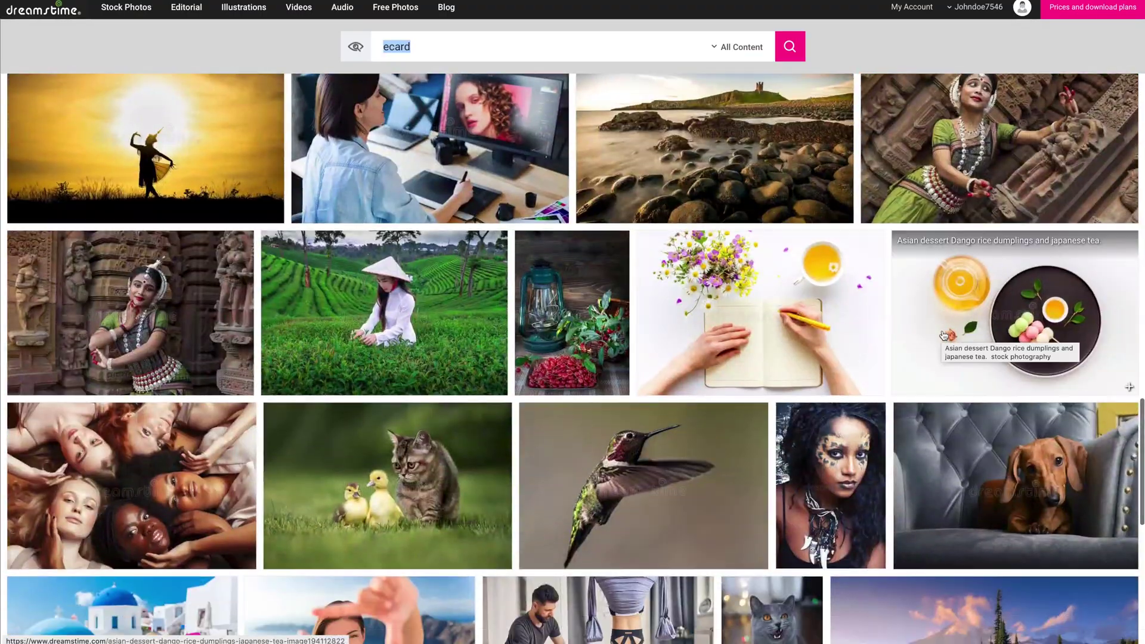